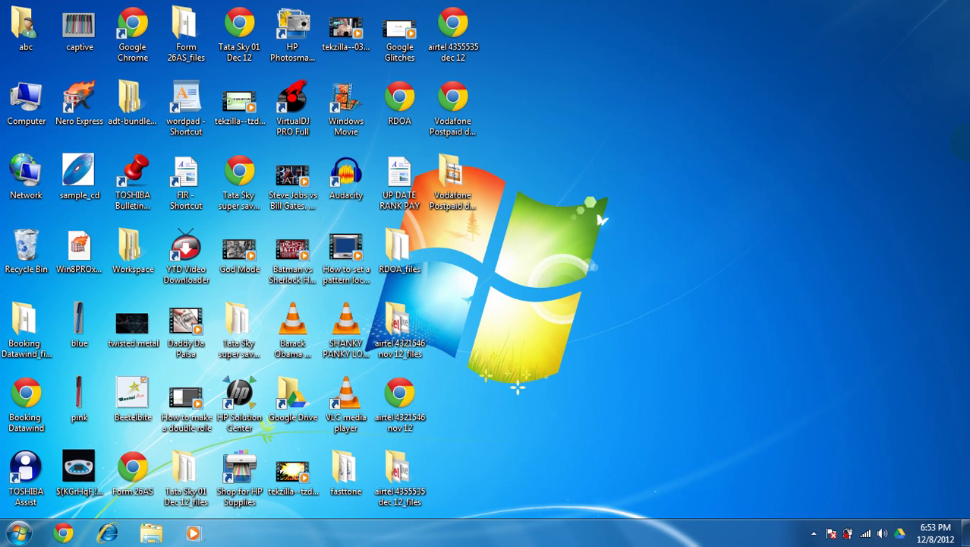
Step: Launch Google Chrome from the Windows 7 taskbar
{"action": "left_click", "coordinate": [63, 532]}
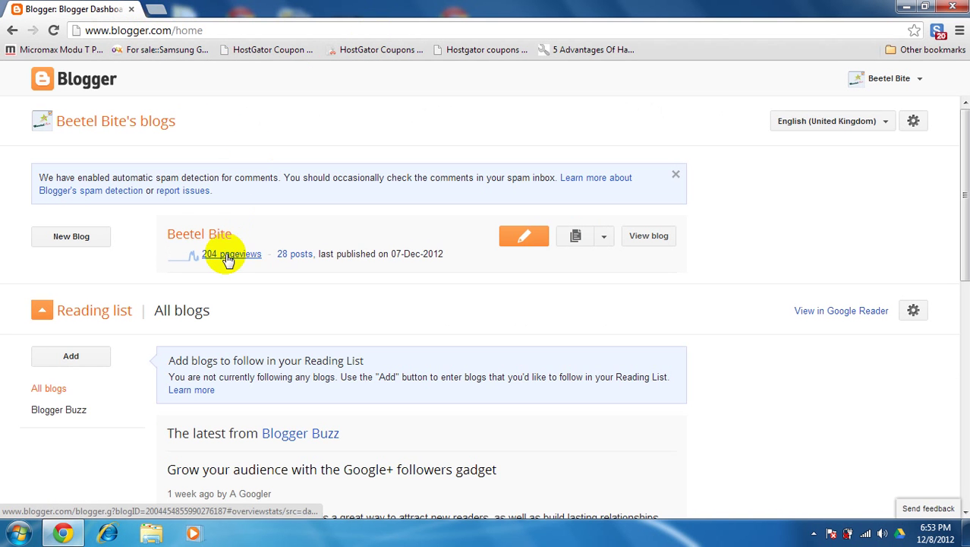
Step: Open the Beetel Bite pageviews stats in a new tab, then close that tab
{"action": "right_click", "coordinate": [227, 257]}
{"action": "left_click", "coordinate": [250, 264]}
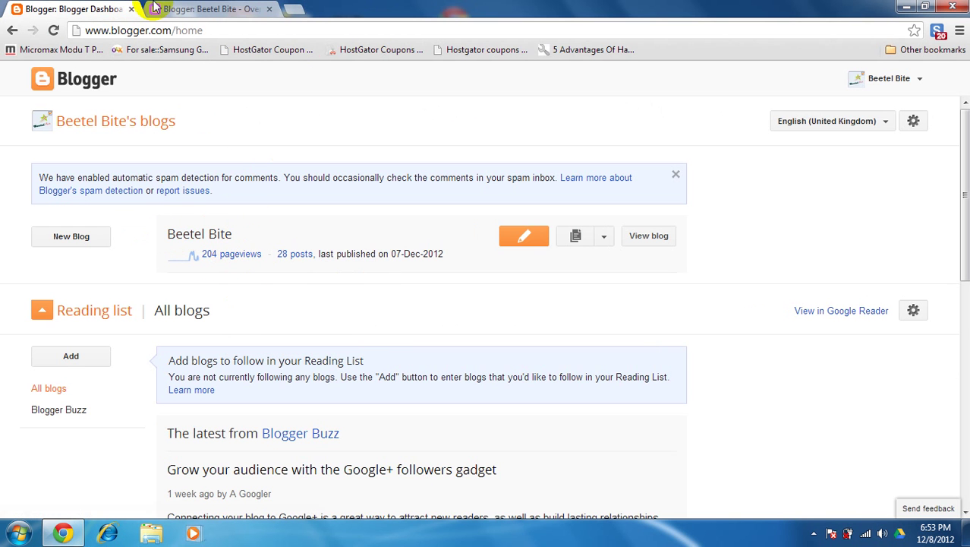
{"action": "left_click", "coordinate": [269, 10]}
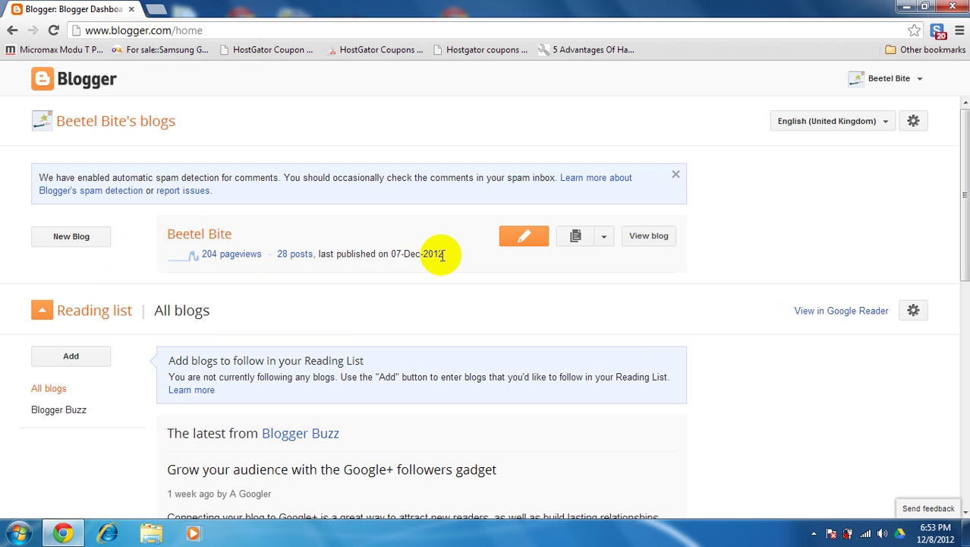
Step: Go to the blog's Settings and choose '+ Add a custom domain'
{"action": "left_click", "coordinate": [552, 241]}
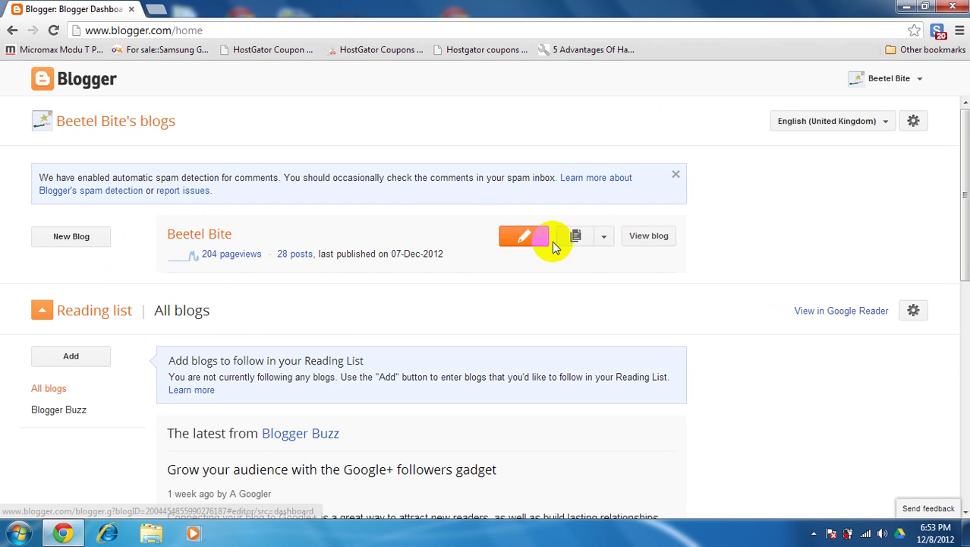
{"action": "left_click", "coordinate": [605, 240]}
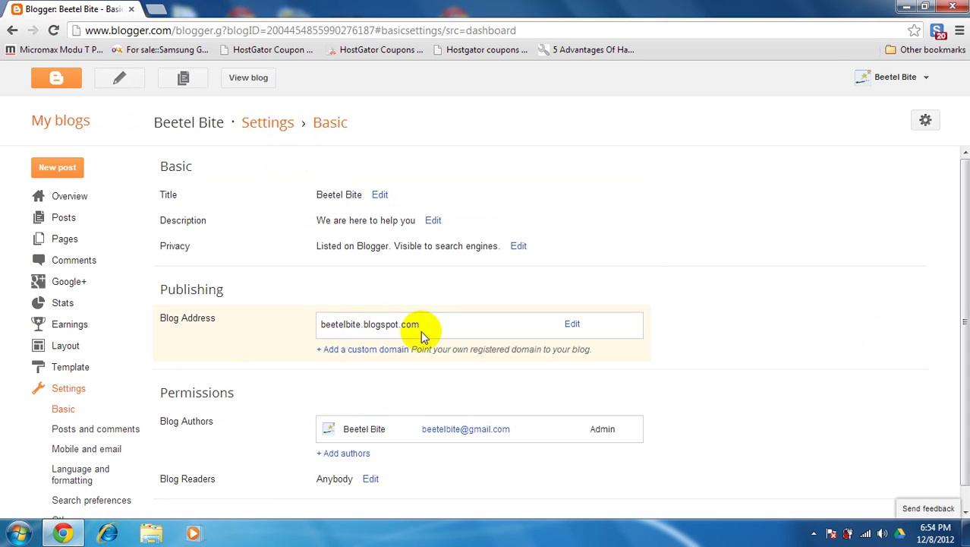
{"action": "left_click", "coordinate": [360, 348]}
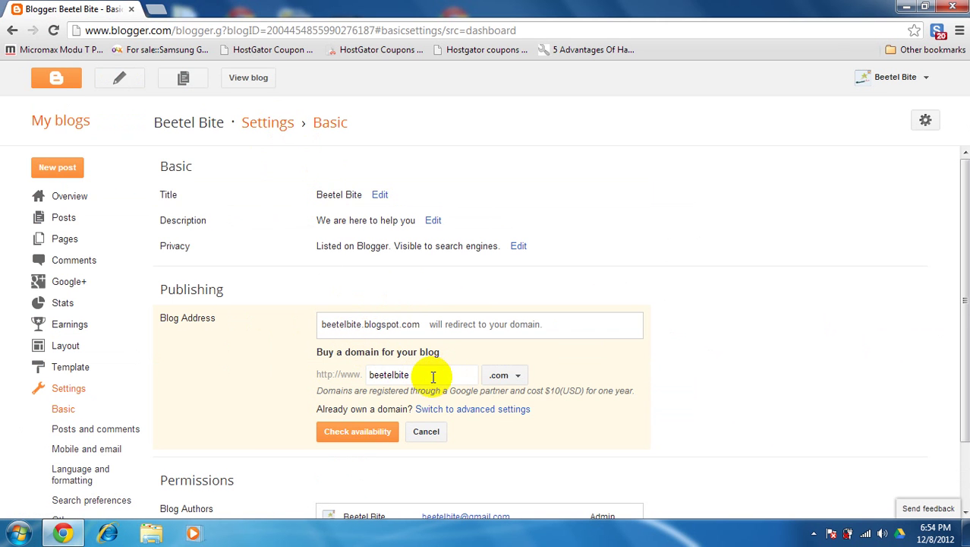
Step: Keep .com as the domain ending and check beetelbite.com's availability
{"action": "left_click", "coordinate": [504, 376]}
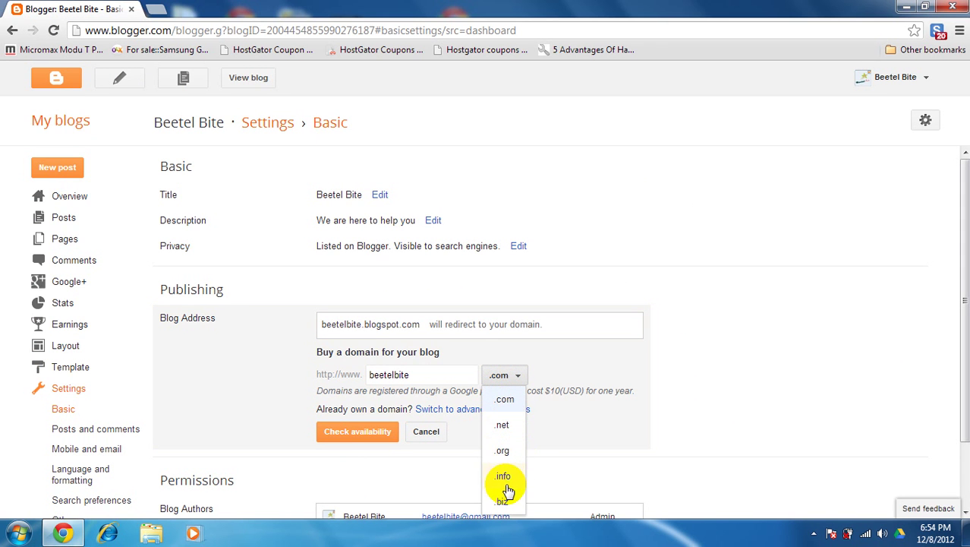
{"action": "left_click", "coordinate": [502, 403]}
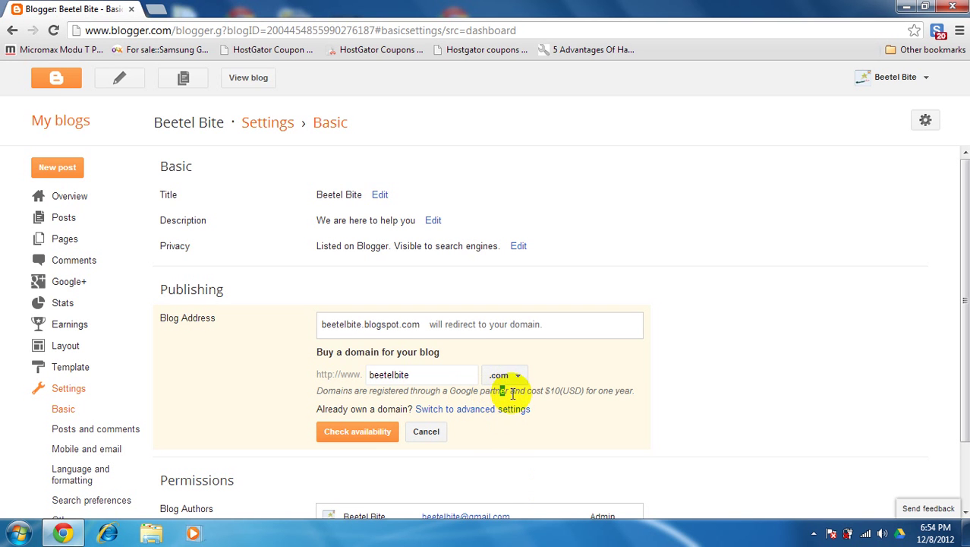
{"action": "left_click", "coordinate": [453, 395]}
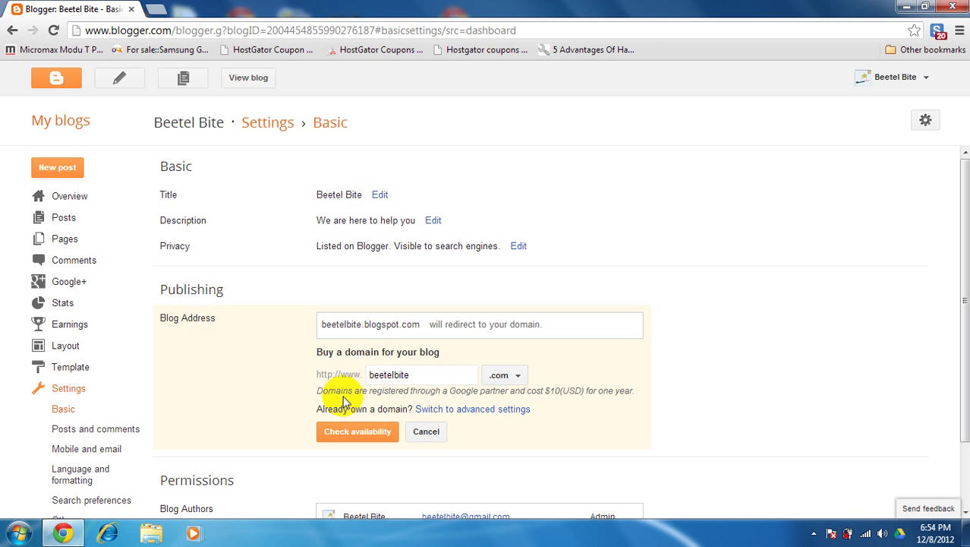
{"action": "left_click", "coordinate": [355, 432]}
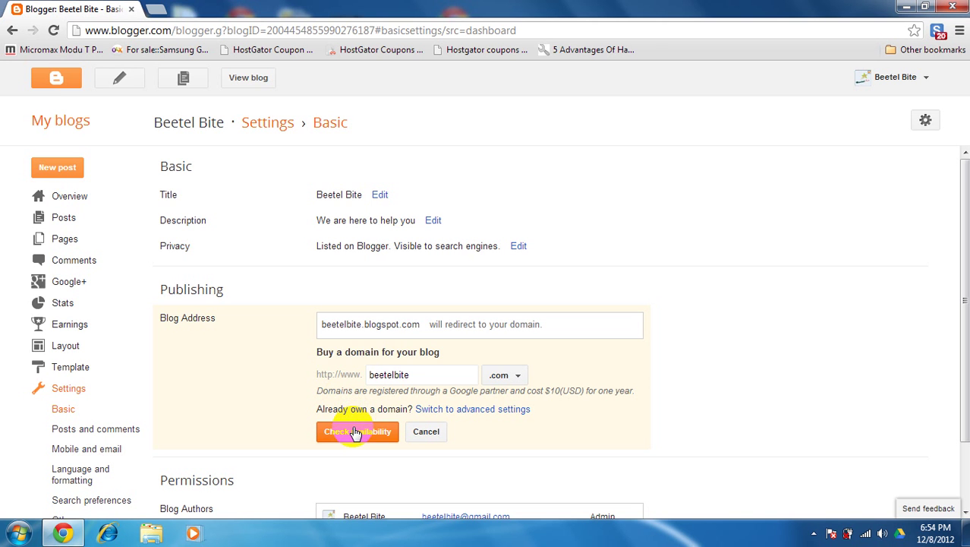
Step: Try the advanced settings for an already-owned domain, then switch back, discarding unsaved changes
{"action": "left_click", "coordinate": [449, 410]}
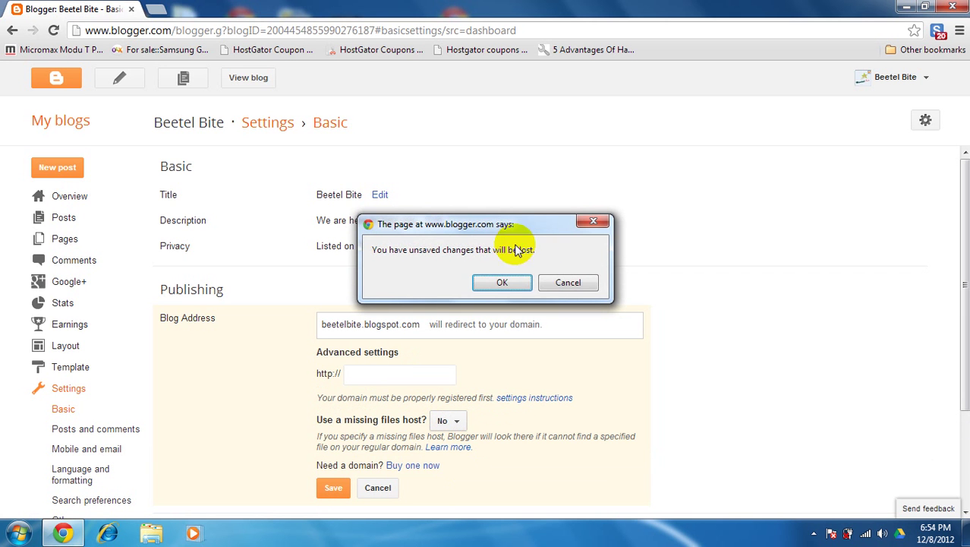
{"action": "left_click", "coordinate": [565, 282]}
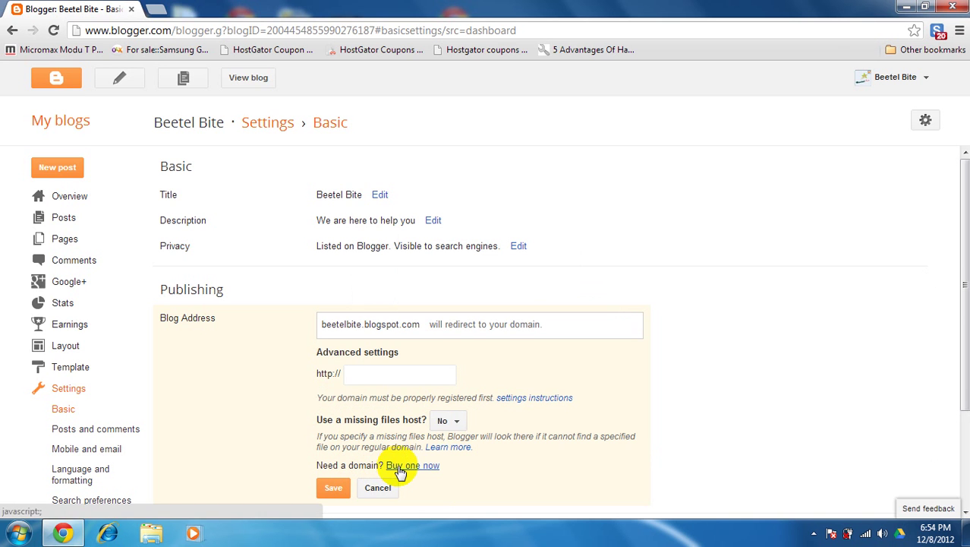
{"action": "left_click", "coordinate": [435, 422]}
{"action": "left_click", "coordinate": [435, 422]}
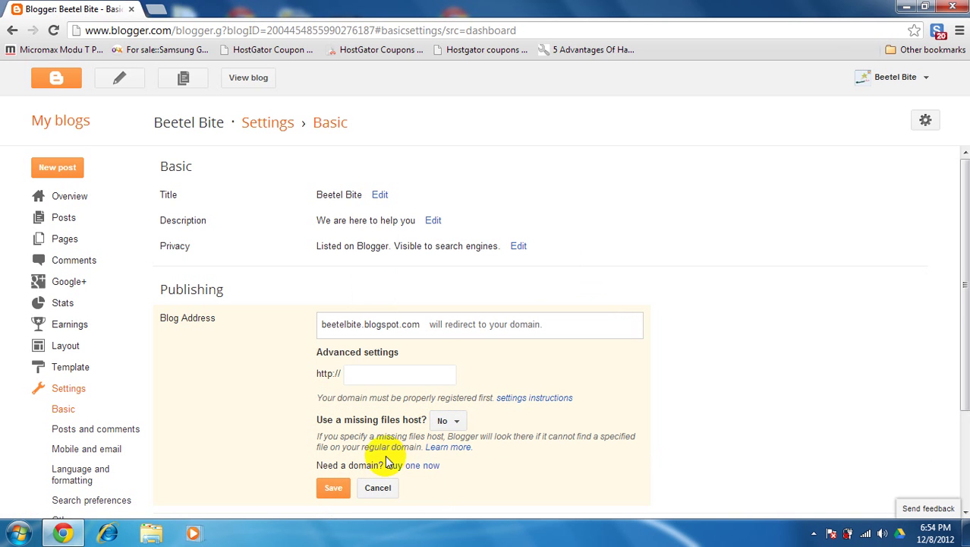
{"action": "left_click", "coordinate": [397, 468]}
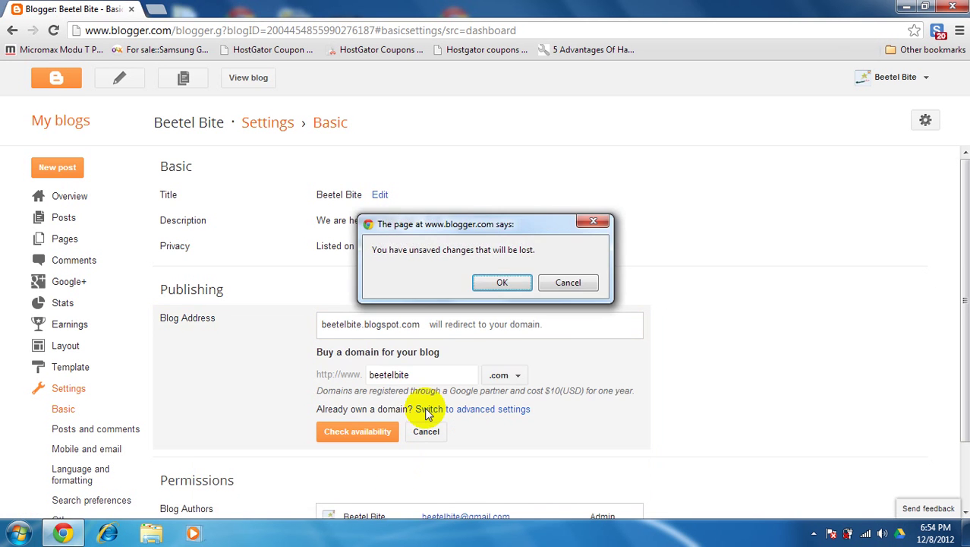
{"action": "left_click", "coordinate": [506, 285]}
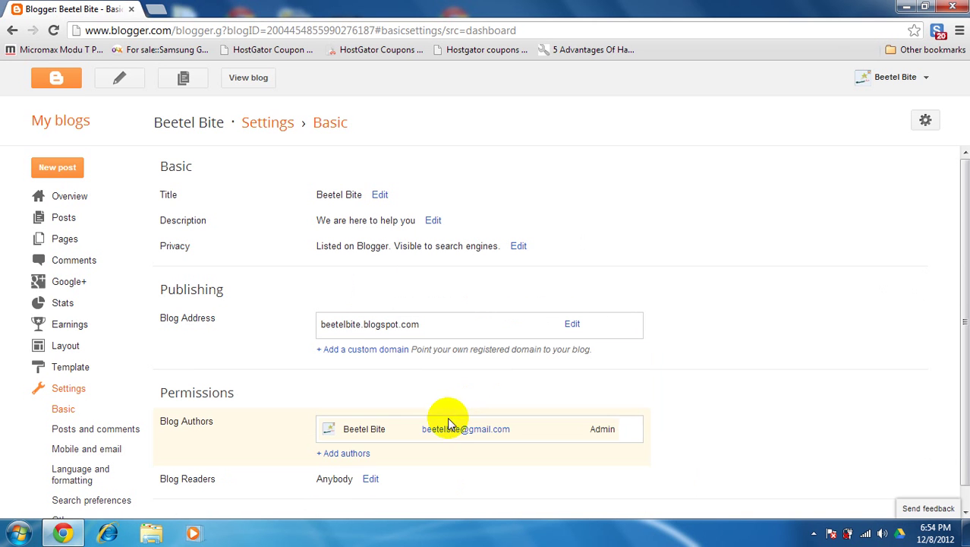
Step: Reopen the domain-purchase form and run the availability check for beetelbite.com
{"action": "left_click", "coordinate": [373, 350]}
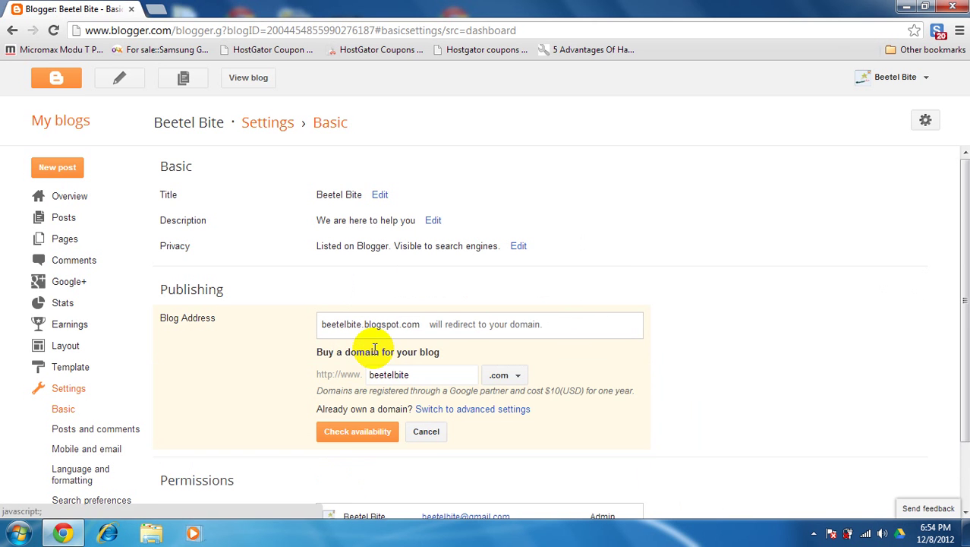
{"action": "left_click", "coordinate": [425, 433]}
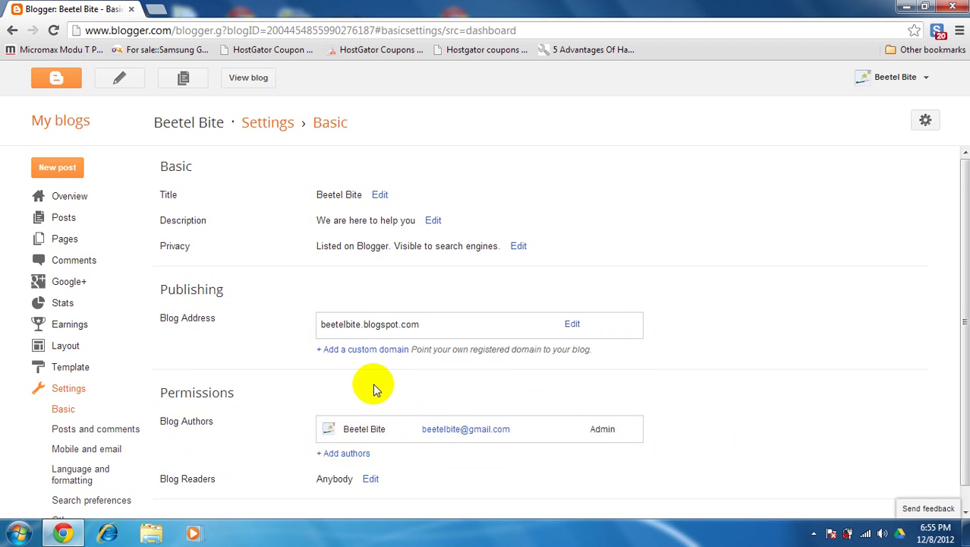
{"action": "left_click", "coordinate": [356, 350]}
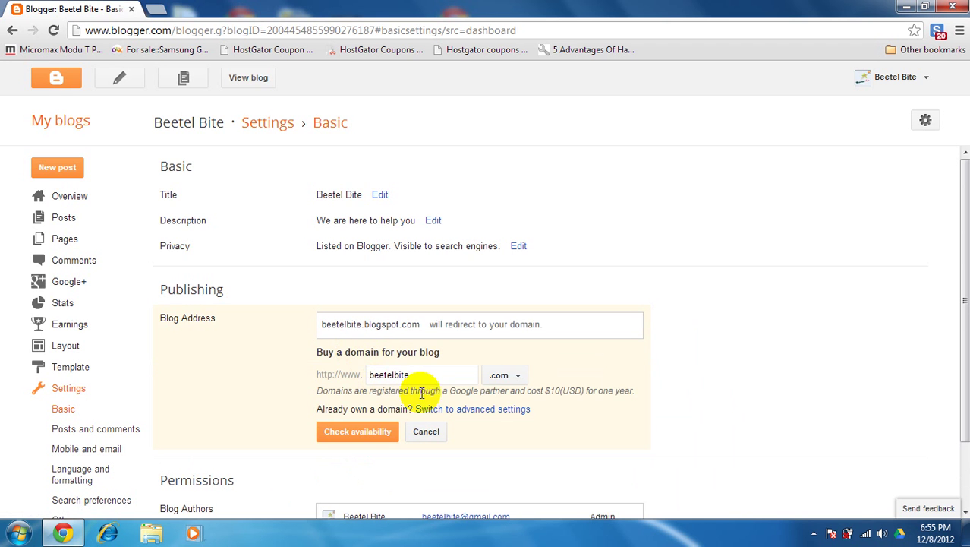
{"action": "left_click", "coordinate": [374, 439]}
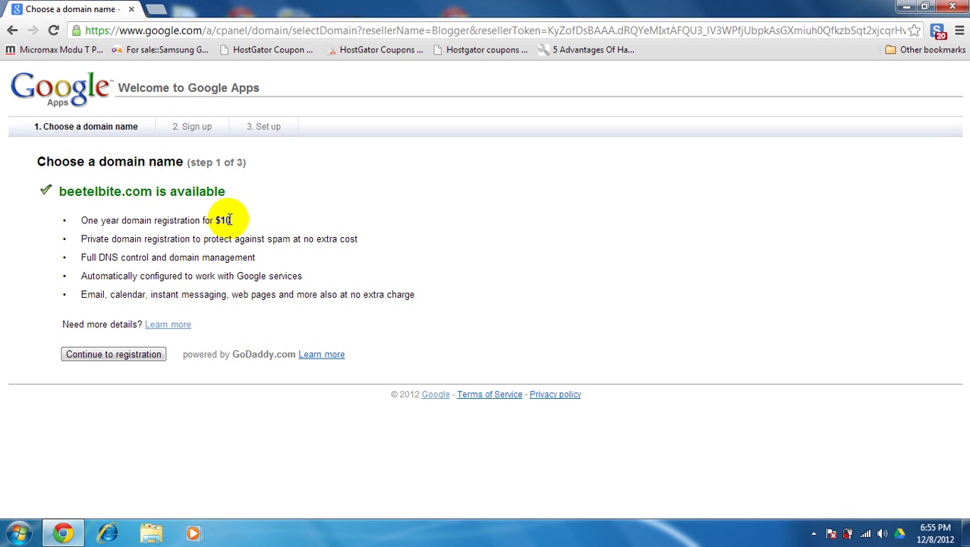
Step: Compute 100 ÷ 31 = 3.225806451612903 in Windows Calculator, then close it
{"action": "left_click", "coordinate": [19, 532]}
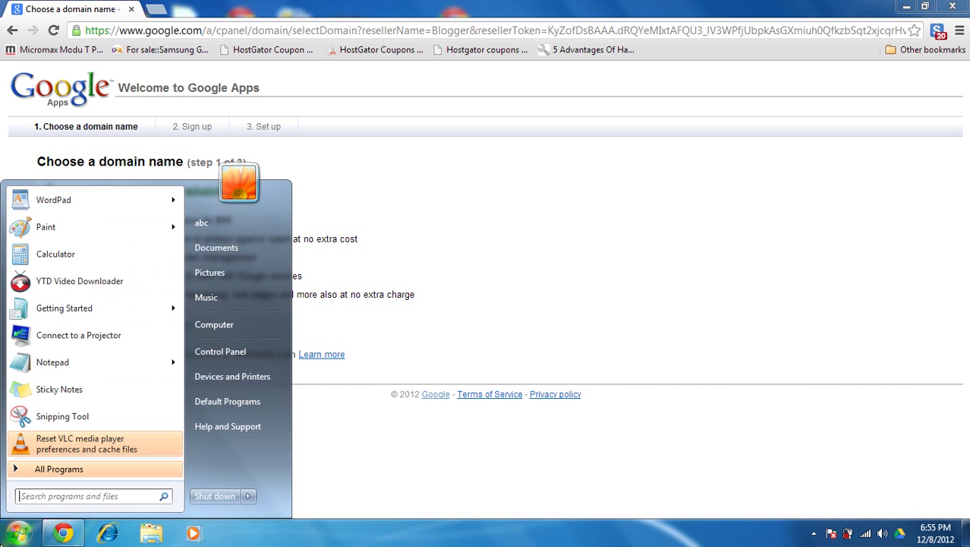
{"action": "left_click", "coordinate": [143, 253]}
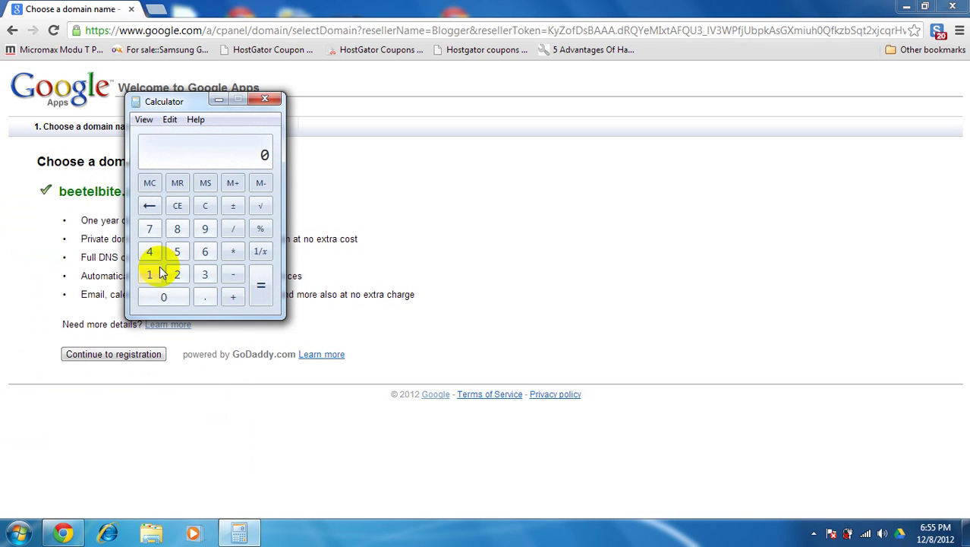
{"action": "left_click", "coordinate": [159, 274]}
{"action": "left_click", "coordinate": [170, 296]}
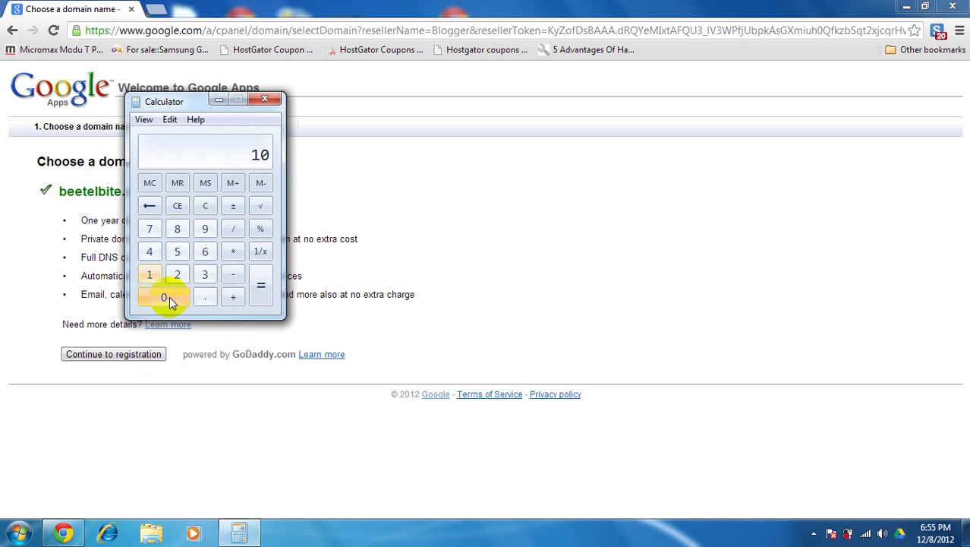
{"action": "left_click", "coordinate": [169, 296]}
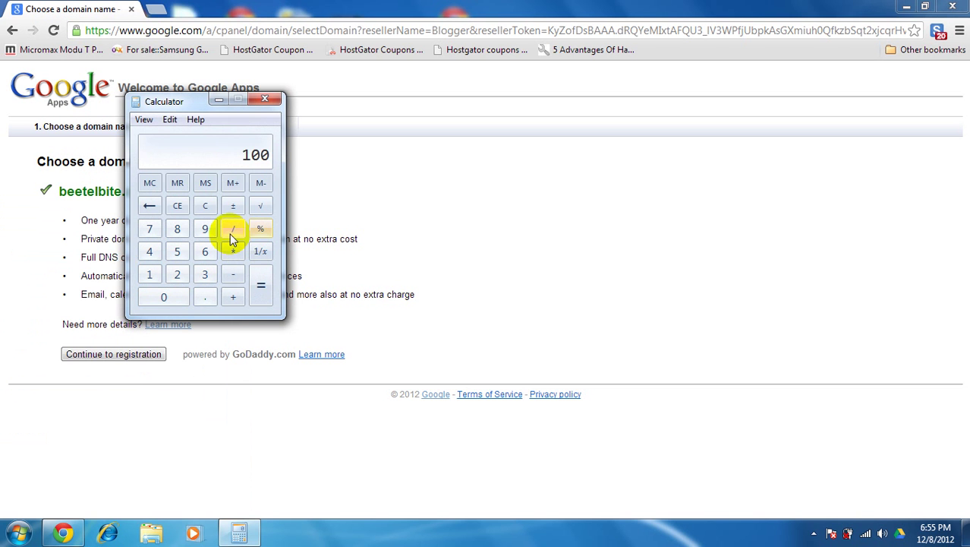
{"action": "left_click", "coordinate": [230, 234]}
{"action": "left_click", "coordinate": [204, 275]}
{"action": "left_click", "coordinate": [149, 276]}
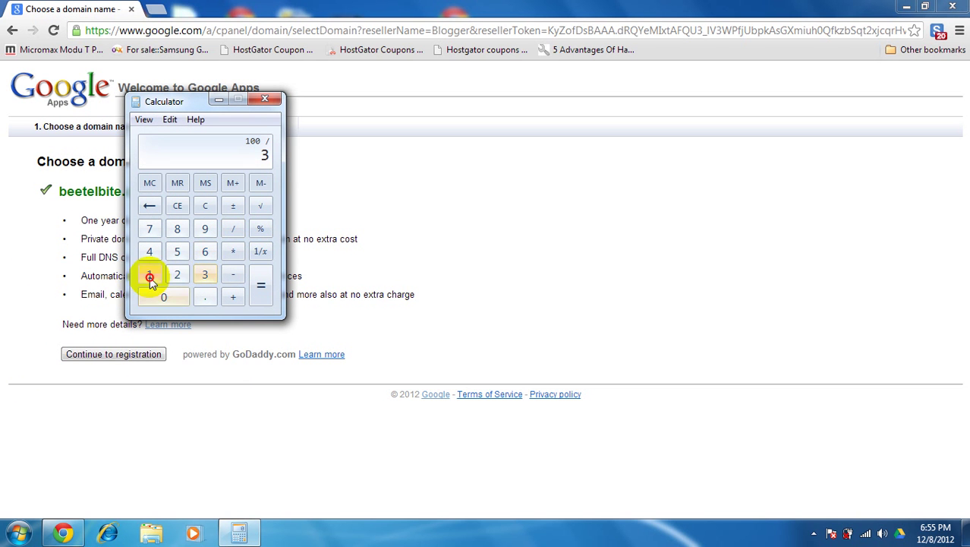
{"action": "left_click", "coordinate": [260, 287]}
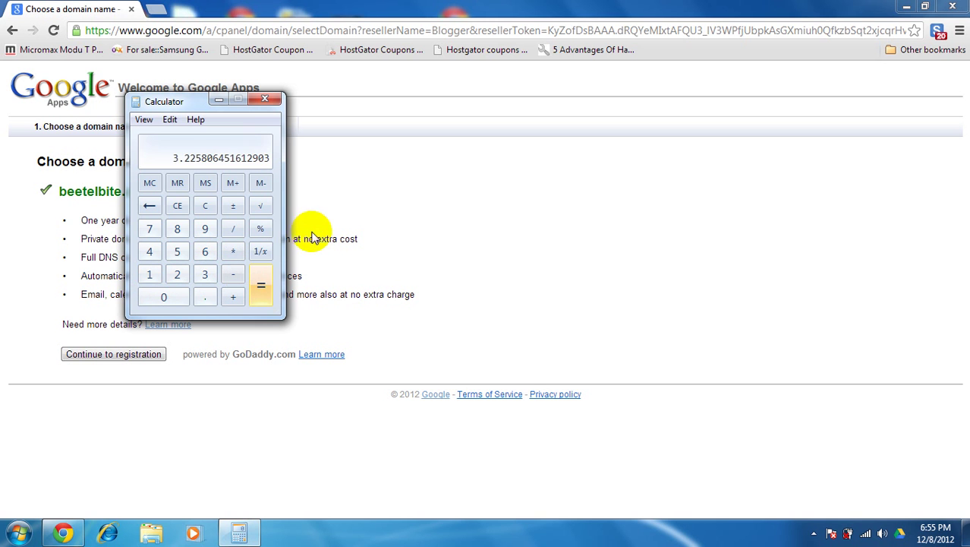
{"action": "left_click", "coordinate": [266, 101]}
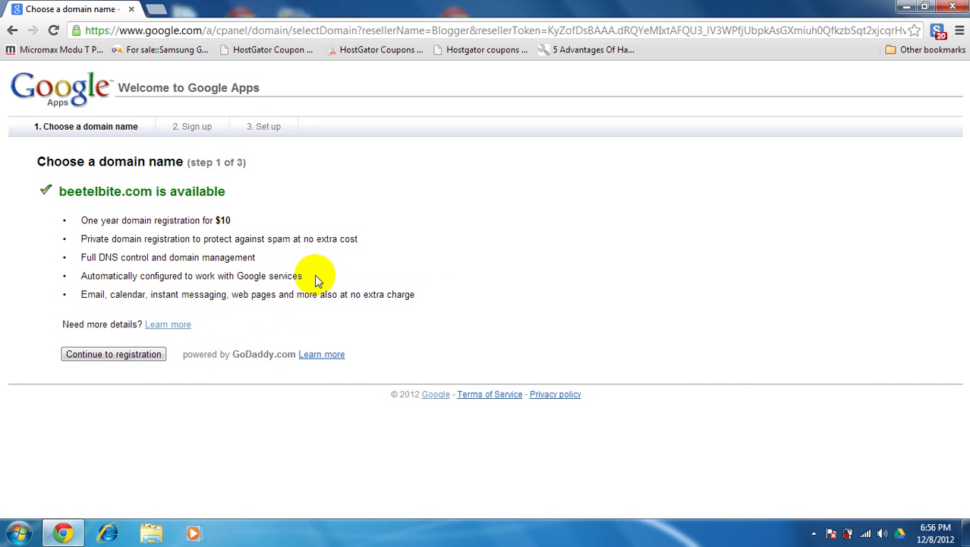
Step: Open a new Chrome tab beside the beetelbite.com availability page
{"action": "left_click", "coordinate": [159, 7]}
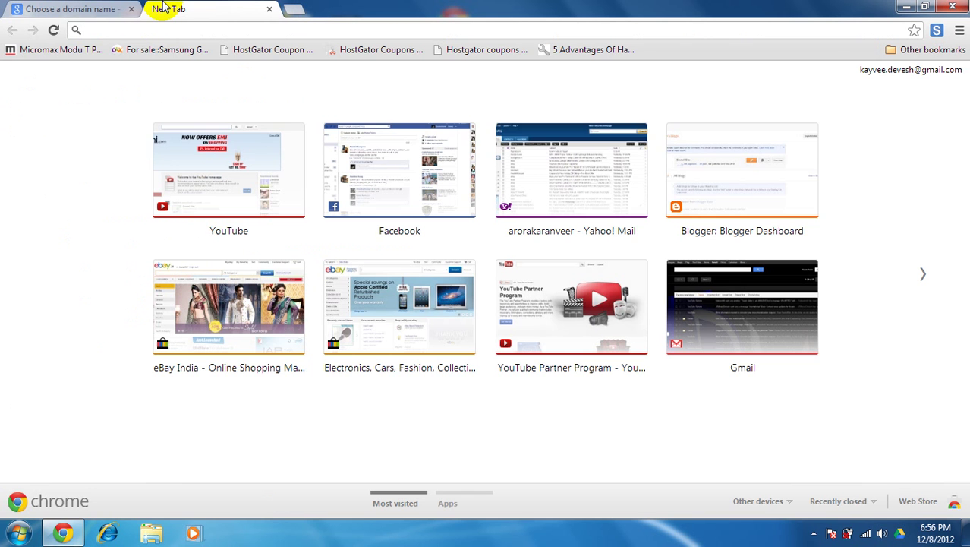
Step: Search 'google apps' and reach the Google Apps for Business pricing page
{"action": "type", "text": "goog"}
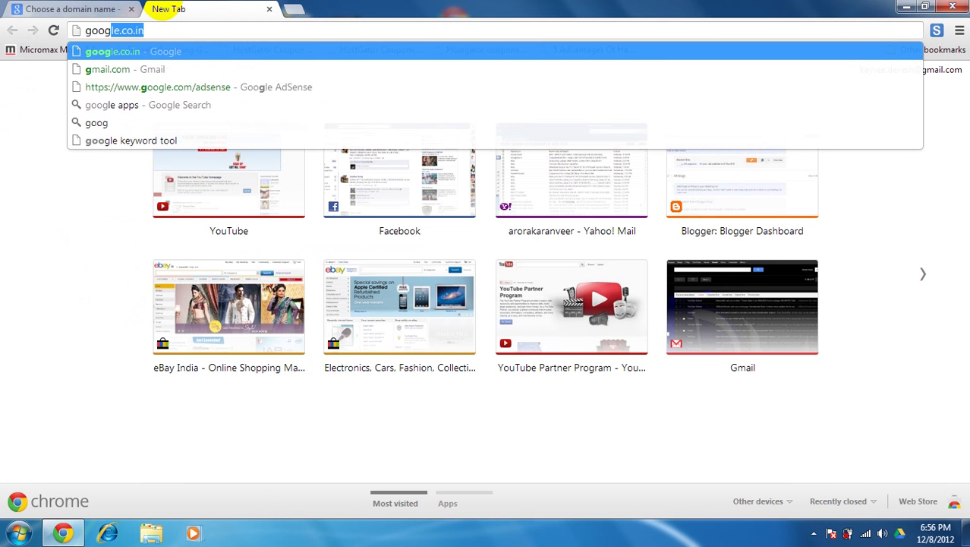
{"action": "type", "text": "le apps"}
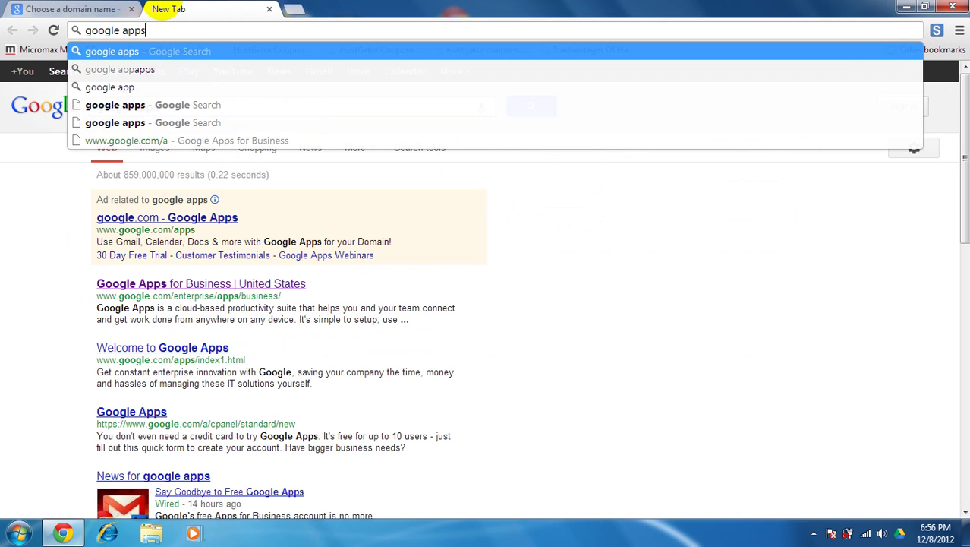
{"action": "key", "text": "Return"}
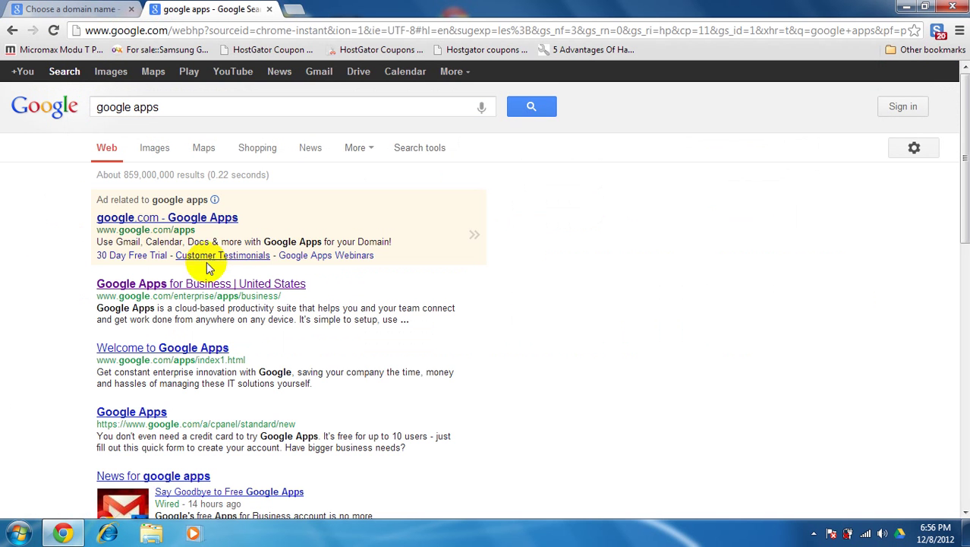
{"action": "left_click", "coordinate": [209, 285]}
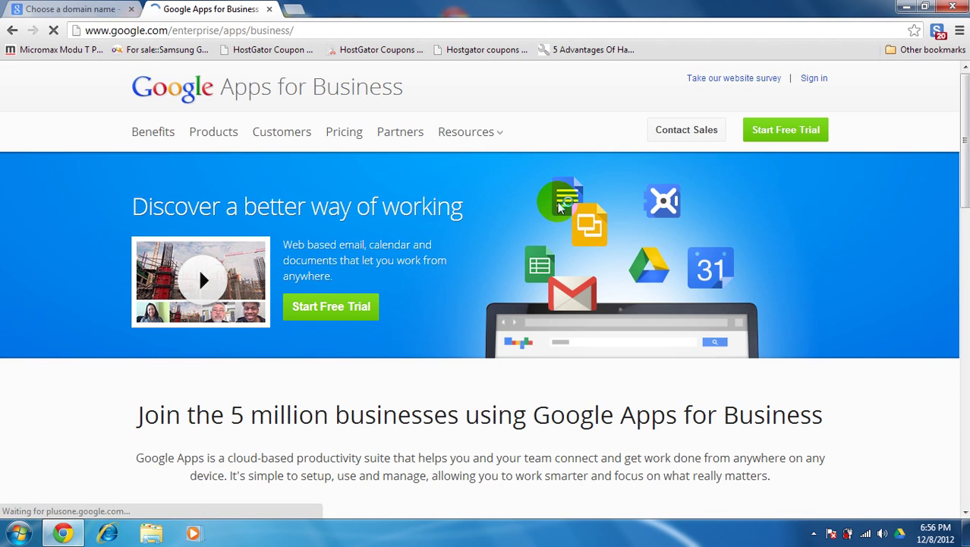
{"action": "left_click", "coordinate": [344, 144]}
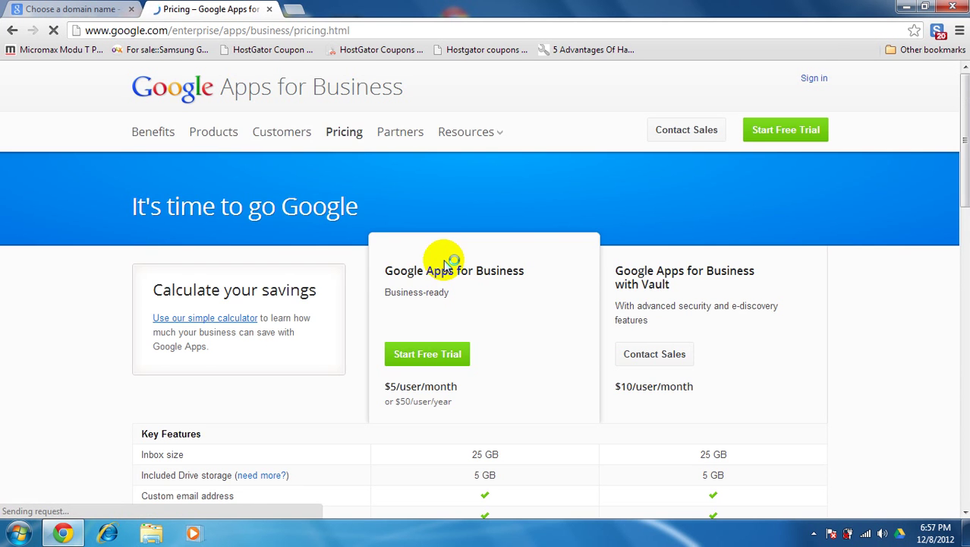
{"action": "scroll", "coordinate": [445, 266], "scroll_direction": "down", "scroll_amount": 3}
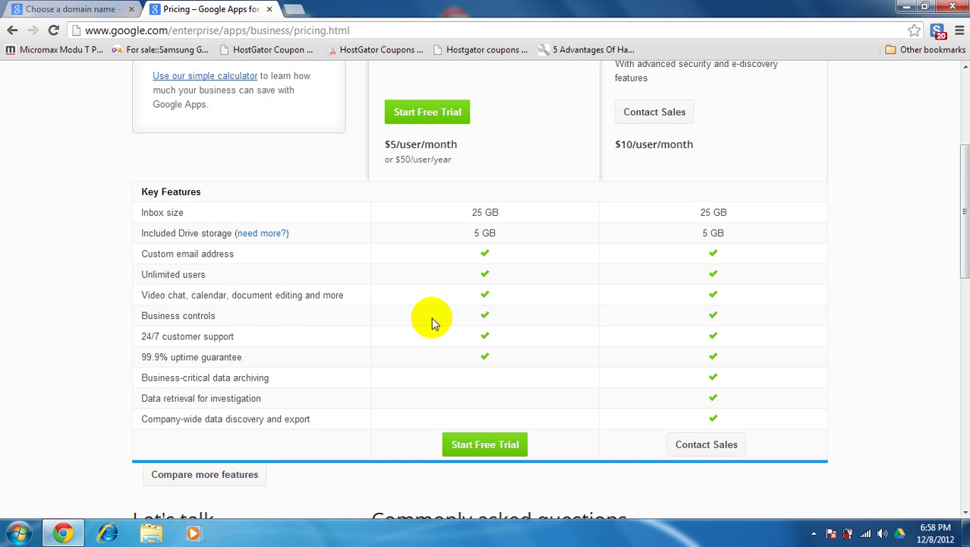
Step: Read the pricing feature descriptions and FAQ, then close the Pricing tab
{"action": "mouse_move", "coordinate": [180, 299]}
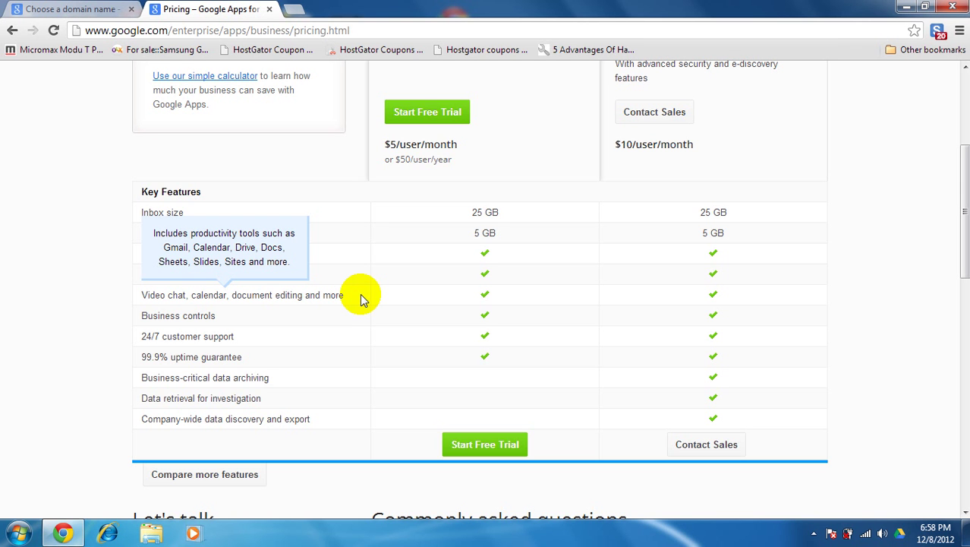
{"action": "mouse_move", "coordinate": [271, 316]}
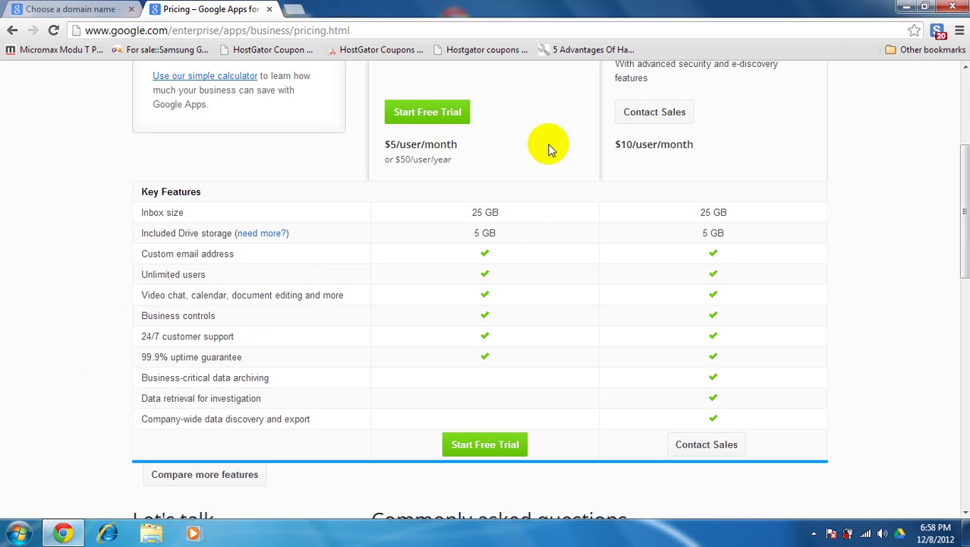
{"action": "scroll", "coordinate": [531, 194], "scroll_direction": "up", "scroll_amount": 1}
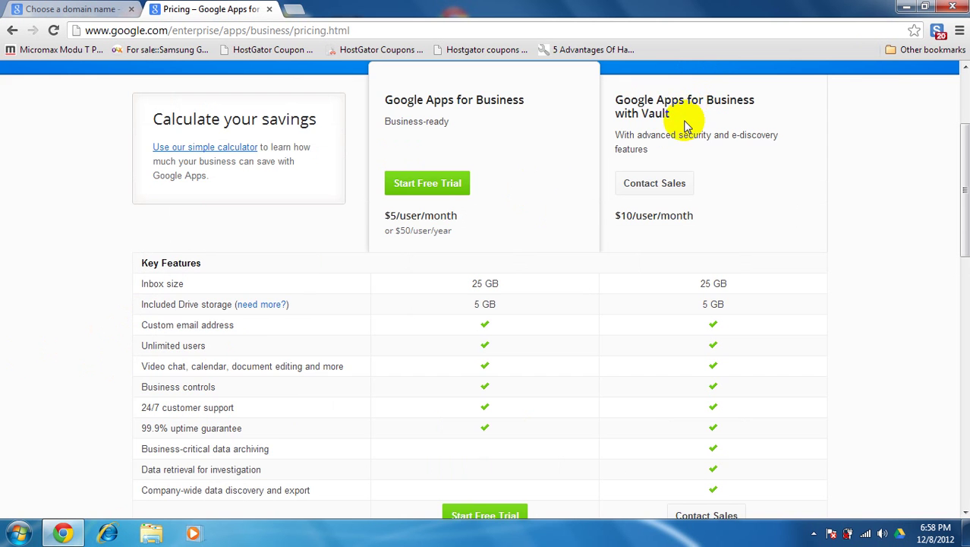
{"action": "scroll", "coordinate": [685, 124], "scroll_direction": "down", "scroll_amount": 2}
{"action": "mouse_move", "coordinate": [228, 305]}
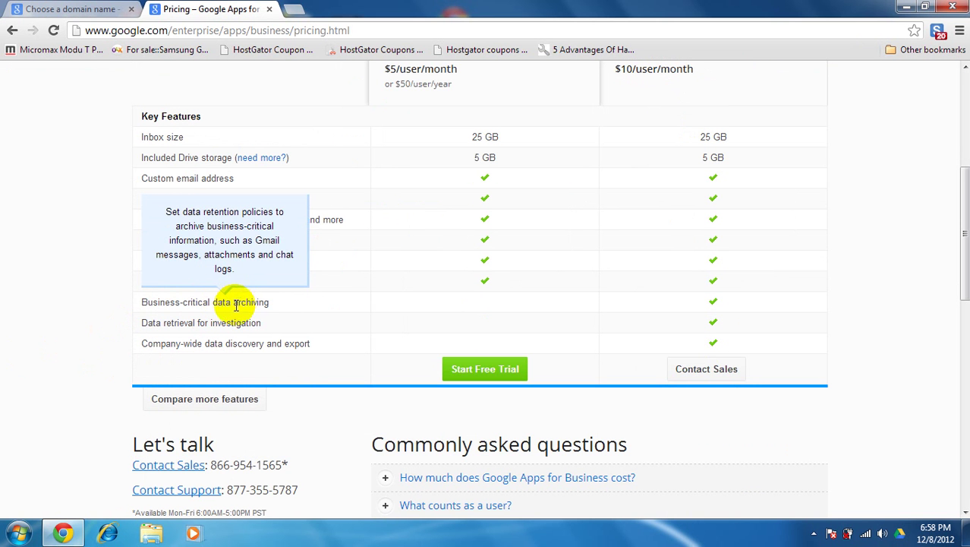
{"action": "mouse_move", "coordinate": [171, 317]}
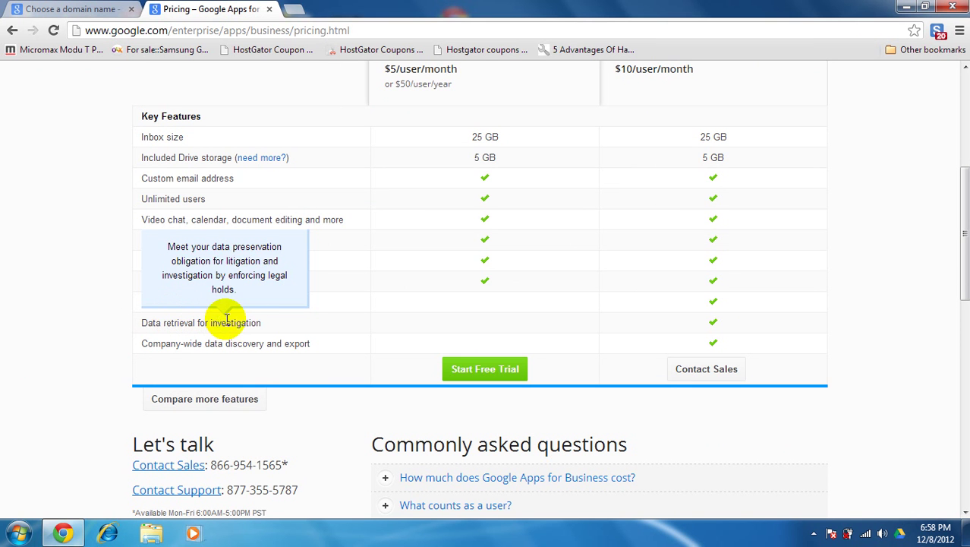
{"action": "mouse_move", "coordinate": [151, 336]}
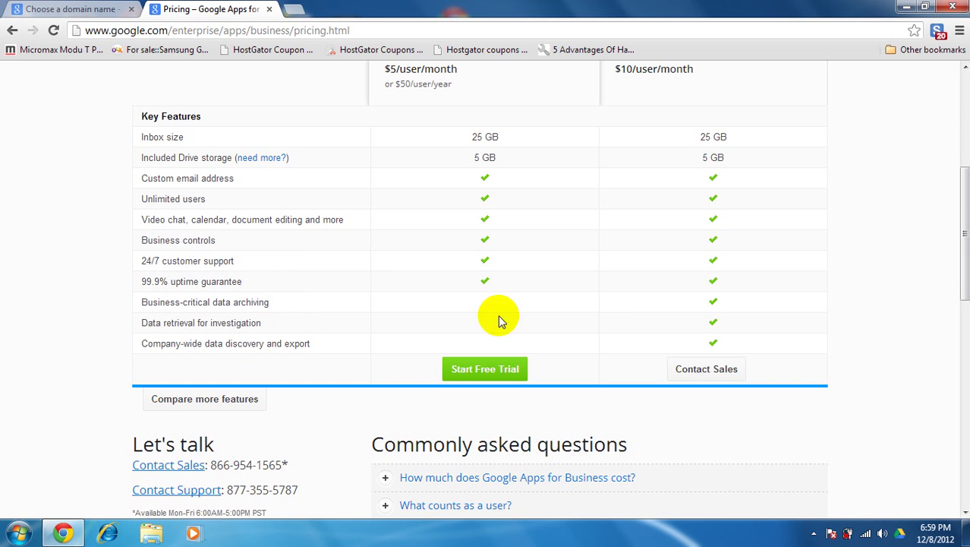
{"action": "scroll", "coordinate": [633, 342], "scroll_direction": "down", "scroll_amount": 2}
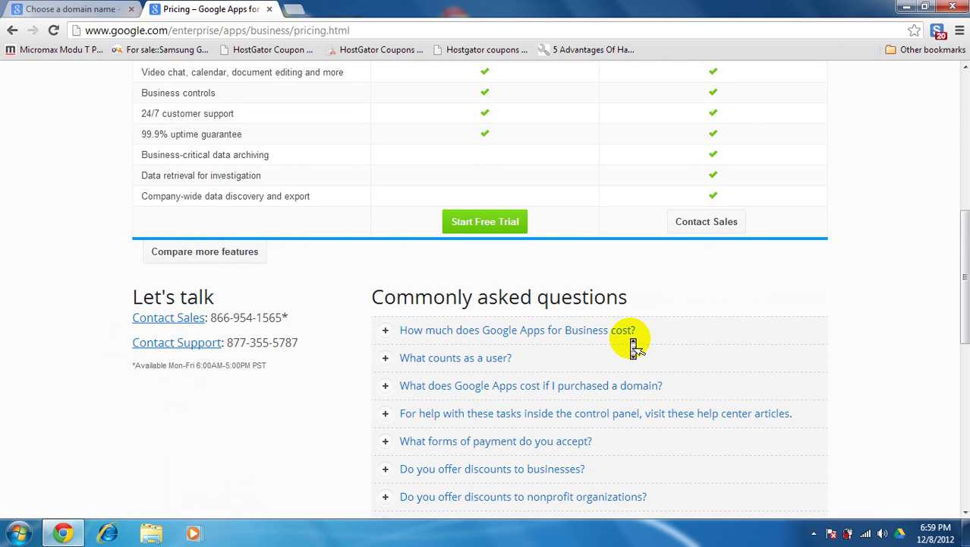
{"action": "scroll", "coordinate": [634, 348], "scroll_direction": "down", "scroll_amount": 2}
{"action": "scroll", "coordinate": [628, 346], "scroll_direction": "up", "scroll_amount": 10}
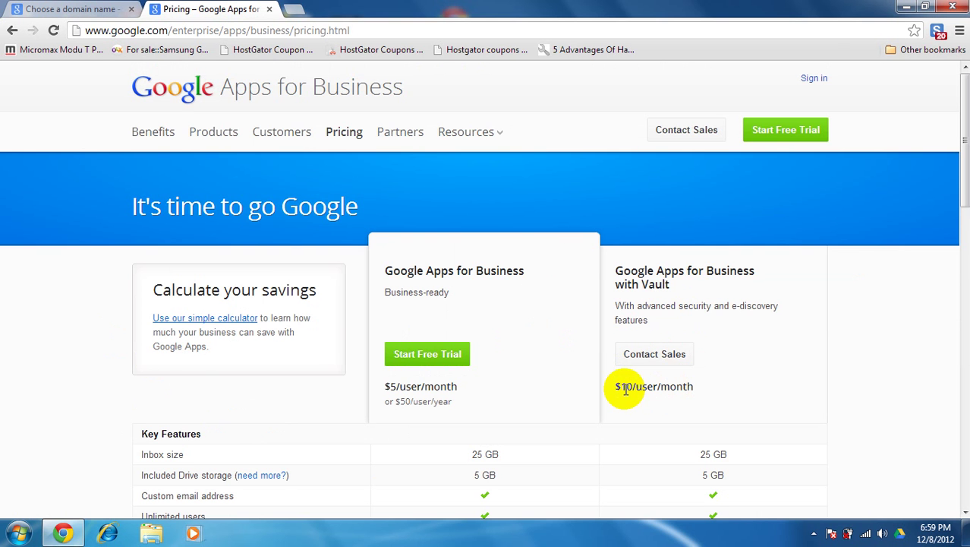
{"action": "left_click", "coordinate": [271, 10]}
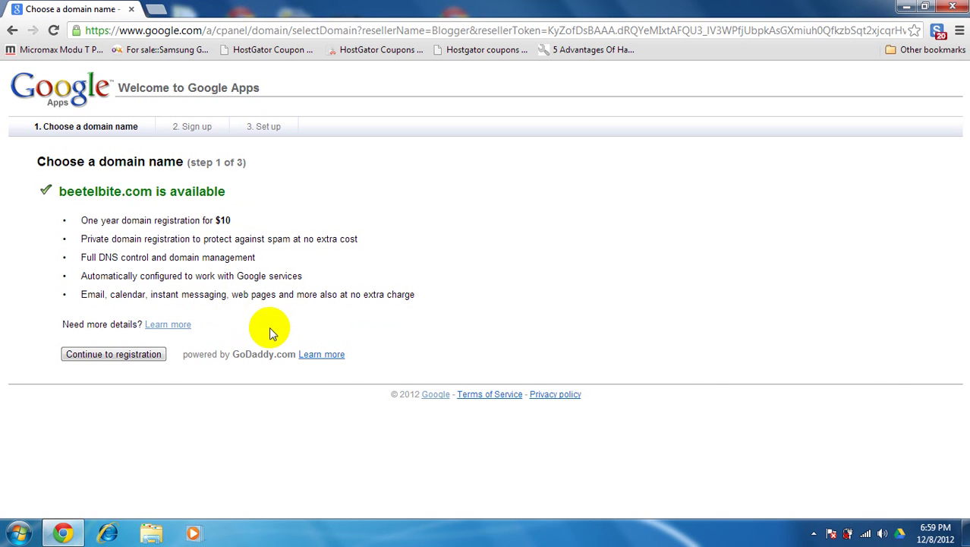
Step: Show the registrar partners for beetelbite.com, eNom or GoDaddy.com, and start a new tab
{"action": "left_click", "coordinate": [311, 353]}
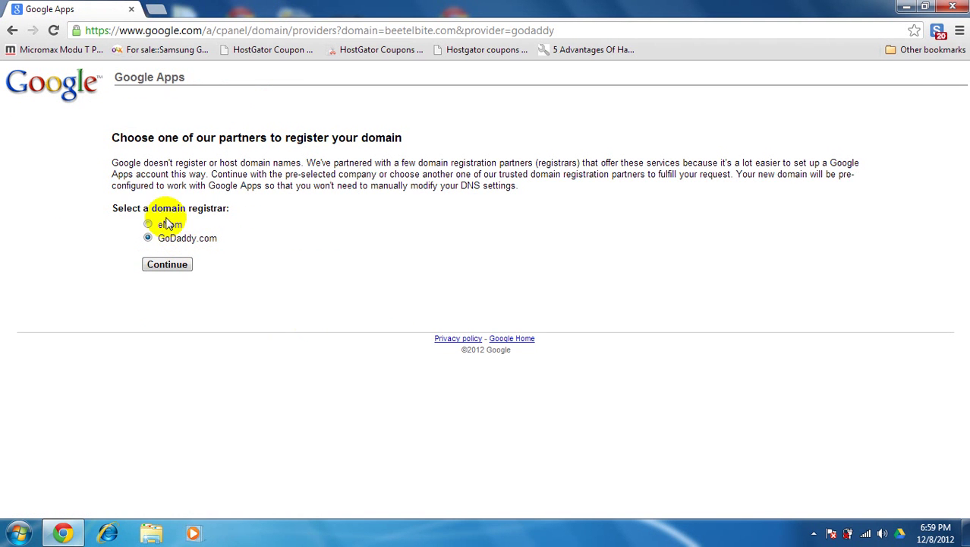
{"action": "left_click", "coordinate": [153, 7]}
Step: Search 'enom inc', go to the eNom website, and scroll through its home page
{"action": "type", "text": "eno"}
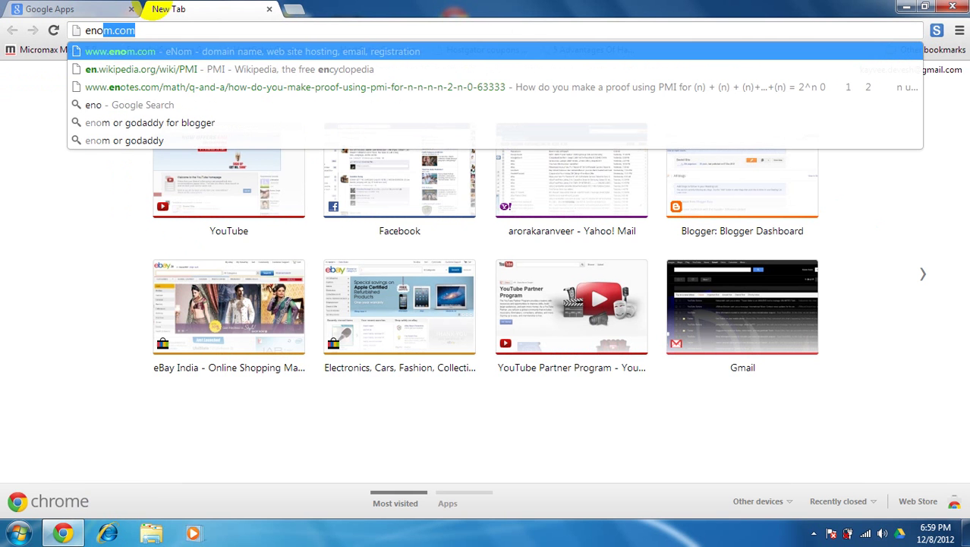
{"action": "type", "text": "m inc"}
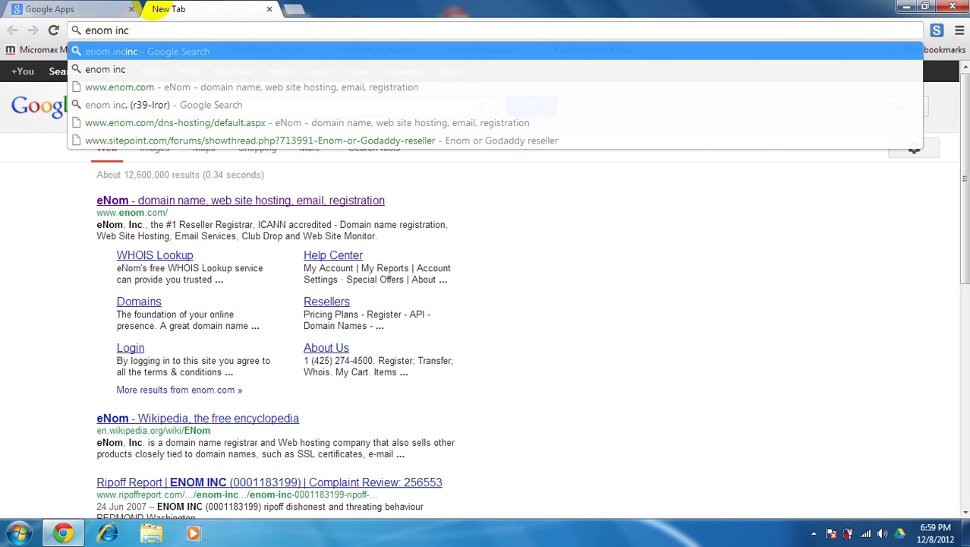
{"action": "left_click", "coordinate": [135, 200]}
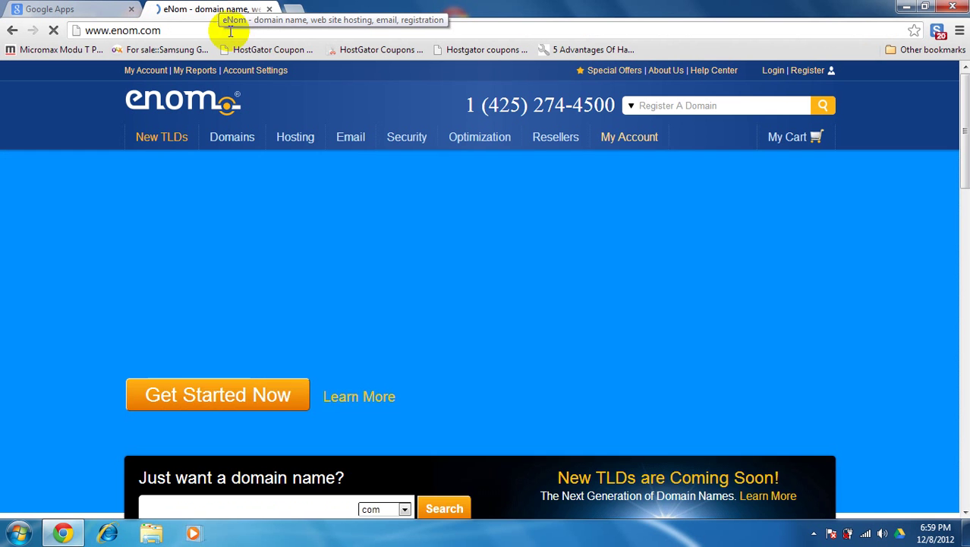
{"action": "scroll", "coordinate": [19, 228], "scroll_direction": "down", "scroll_amount": 2}
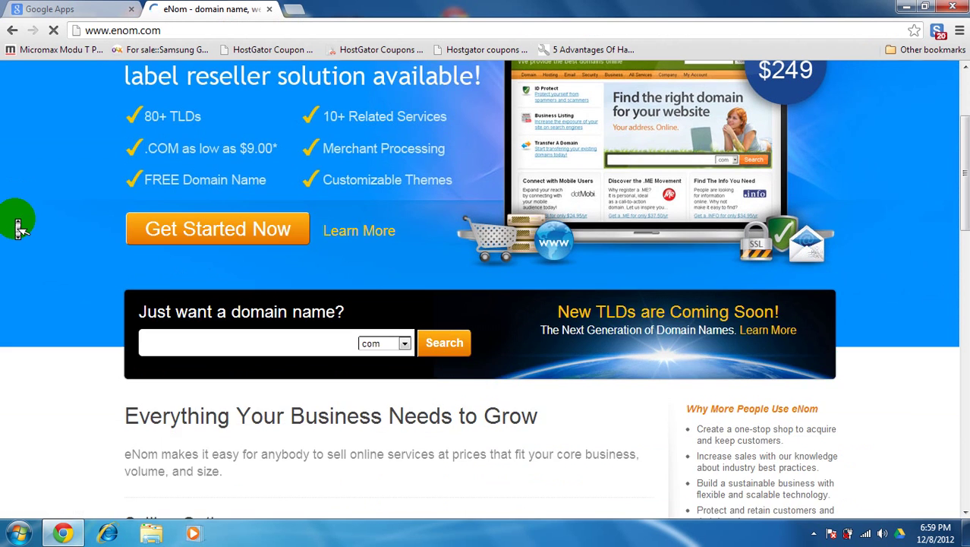
{"action": "scroll", "coordinate": [19, 227], "scroll_direction": "up", "scroll_amount": 2}
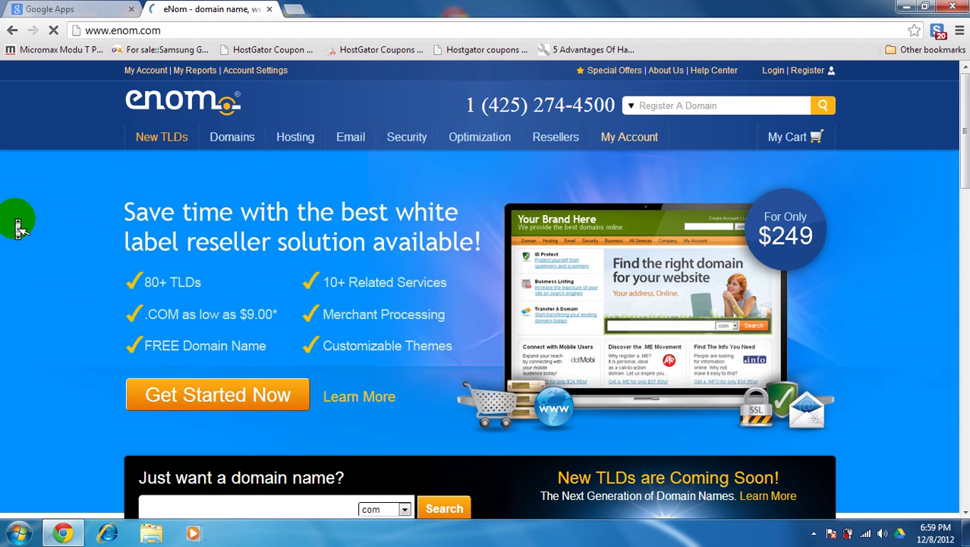
{"action": "scroll", "coordinate": [19, 228], "scroll_direction": "down", "scroll_amount": 2}
{"action": "scroll", "coordinate": [19, 228], "scroll_direction": "down", "scroll_amount": 2}
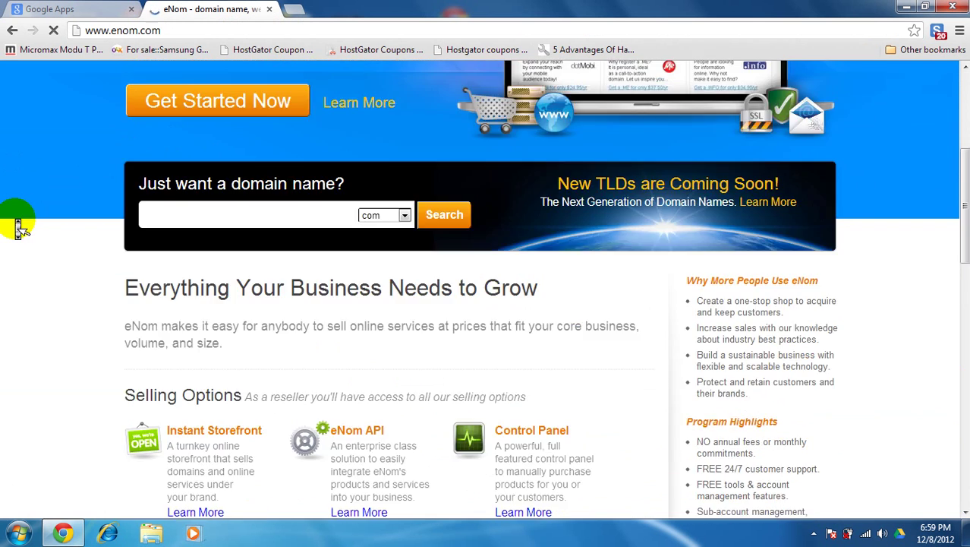
{"action": "scroll", "coordinate": [19, 228], "scroll_direction": "down", "scroll_amount": 4}
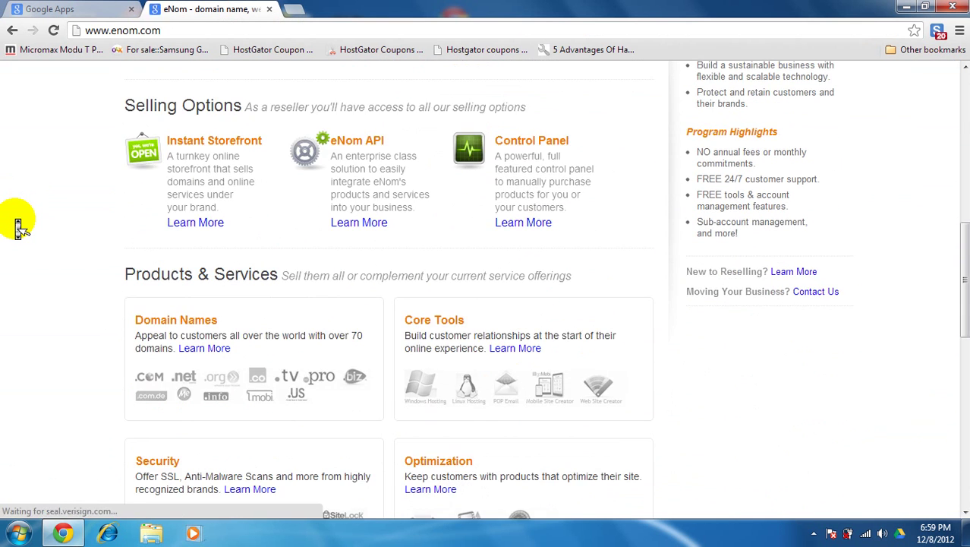
{"action": "scroll", "coordinate": [19, 228], "scroll_direction": "down", "scroll_amount": 5}
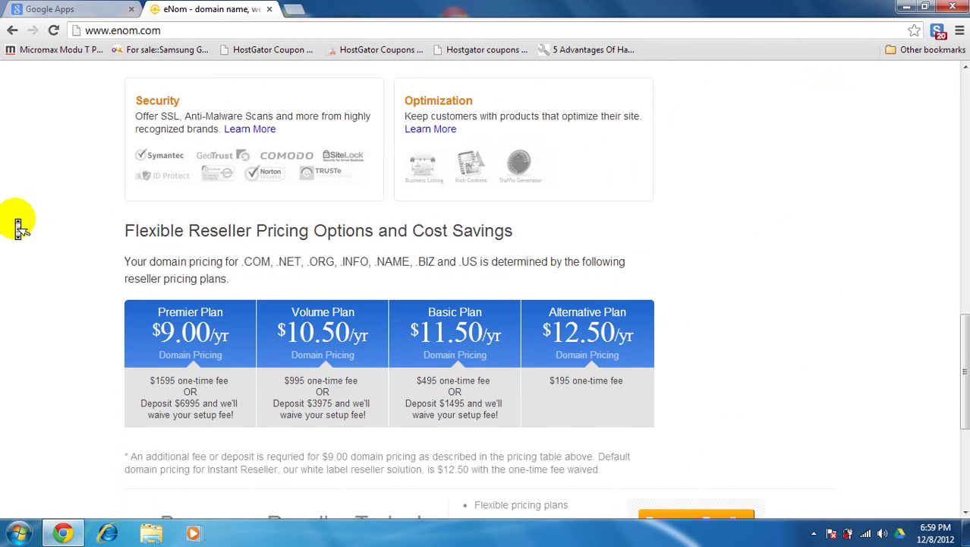
{"action": "scroll", "coordinate": [19, 228], "scroll_direction": "down", "scroll_amount": 2}
{"action": "scroll", "coordinate": [19, 228], "scroll_direction": "down", "scroll_amount": 2}
{"action": "scroll", "coordinate": [19, 228], "scroll_direction": "up", "scroll_amount": 8}
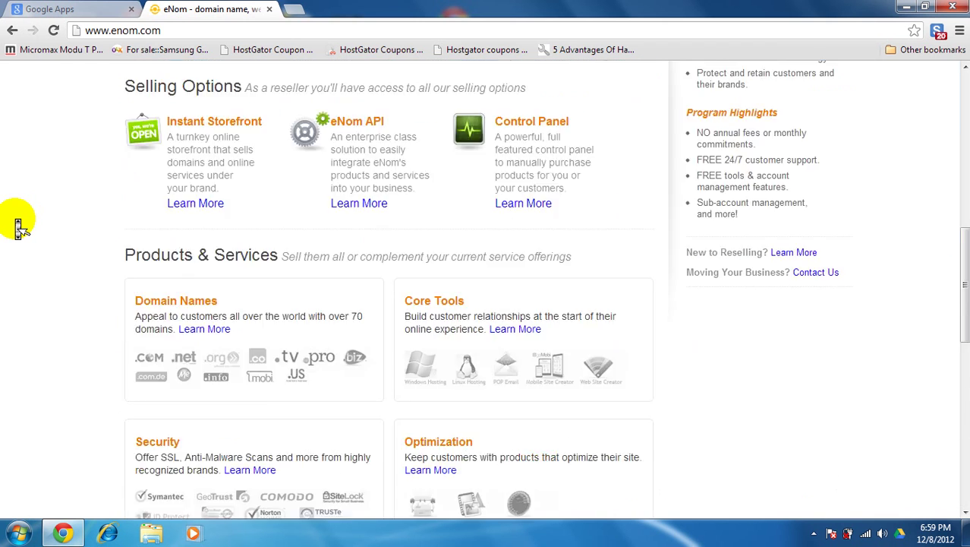
{"action": "scroll", "coordinate": [19, 227], "scroll_direction": "up", "scroll_amount": 6}
{"action": "left_click", "coordinate": [225, 31]}
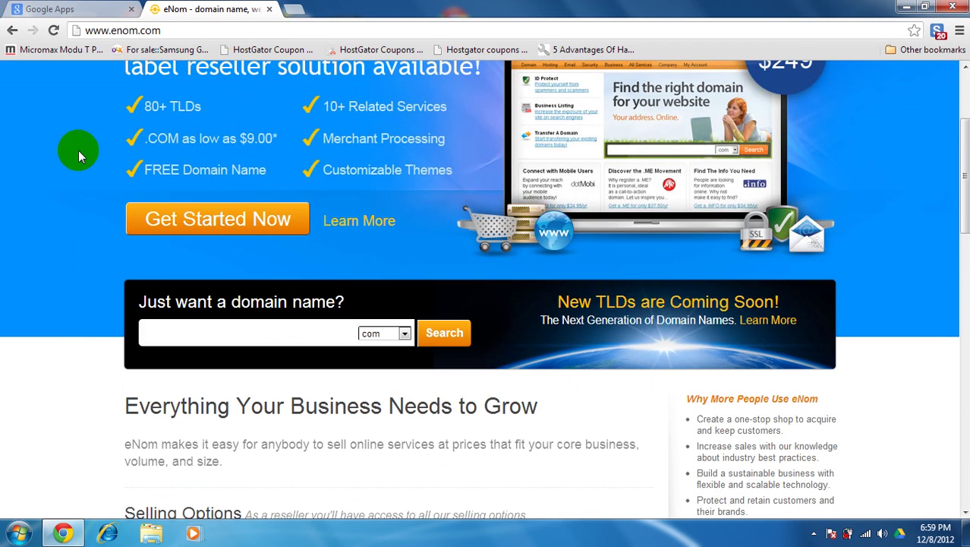
{"action": "scroll", "coordinate": [79, 155], "scroll_direction": "up", "scroll_amount": 3}
Step: Open eNom's DNS Hosting page ($4.00/yr) and read its description
{"action": "mouse_move", "coordinate": [230, 136]}
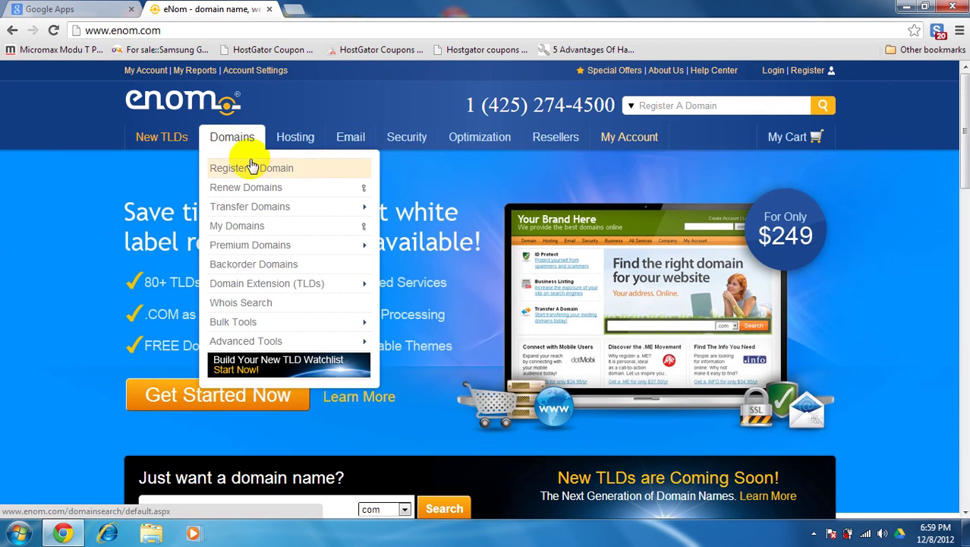
{"action": "mouse_move", "coordinate": [291, 152]}
{"action": "mouse_move", "coordinate": [319, 221]}
{"action": "left_click", "coordinate": [467, 232]}
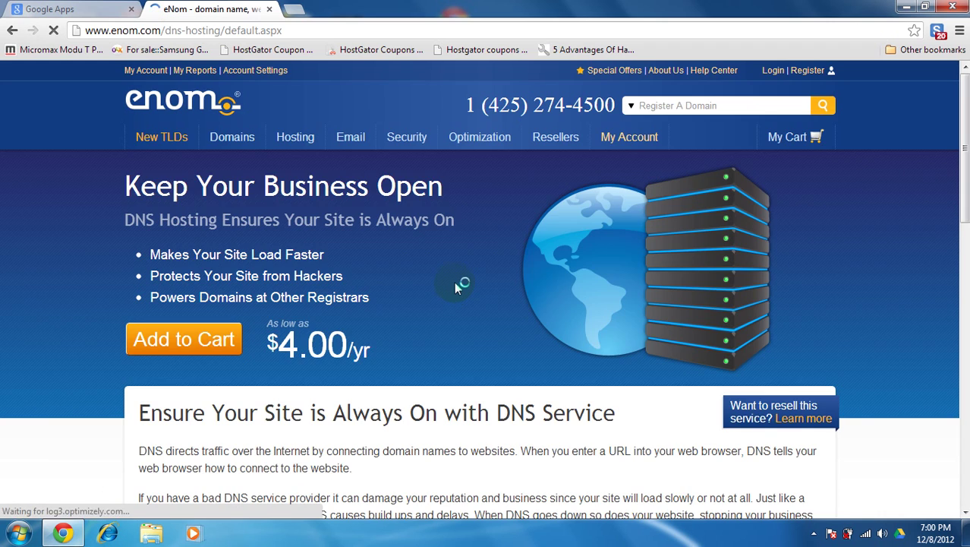
{"action": "scroll", "coordinate": [456, 281], "scroll_direction": "down", "scroll_amount": 10}
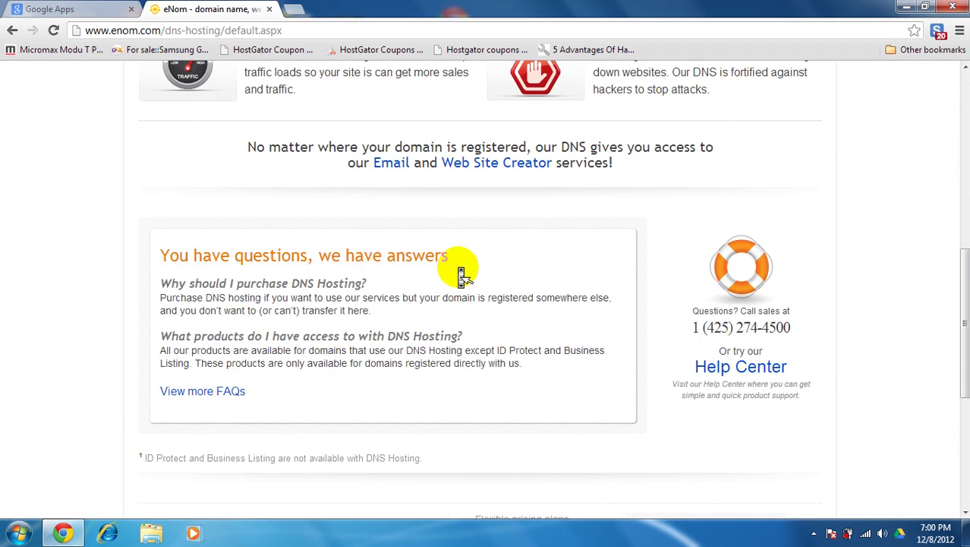
{"action": "scroll", "coordinate": [461, 275], "scroll_direction": "up", "scroll_amount": 3}
{"action": "scroll", "coordinate": [460, 275], "scroll_direction": "down", "scroll_amount": 1}
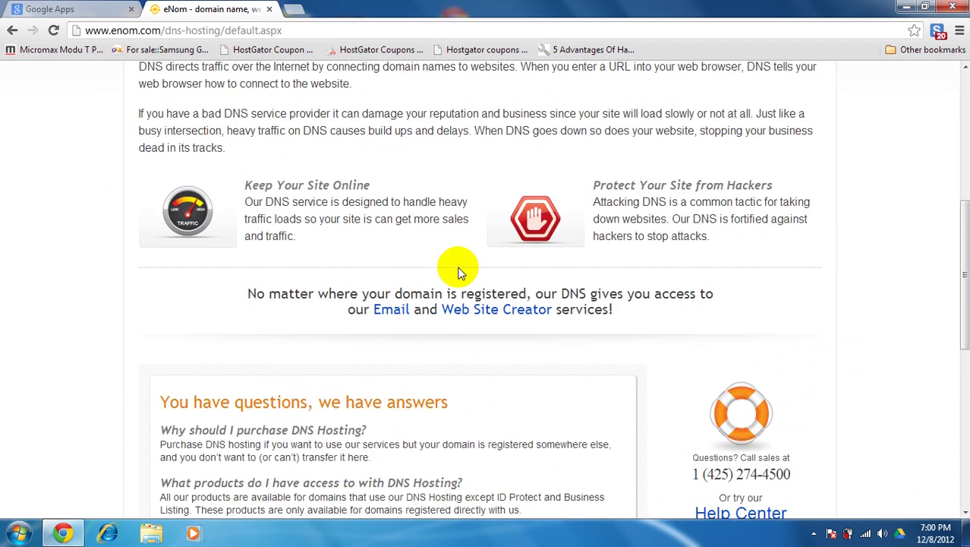
{"action": "scroll", "coordinate": [459, 269], "scroll_direction": "up", "scroll_amount": 2}
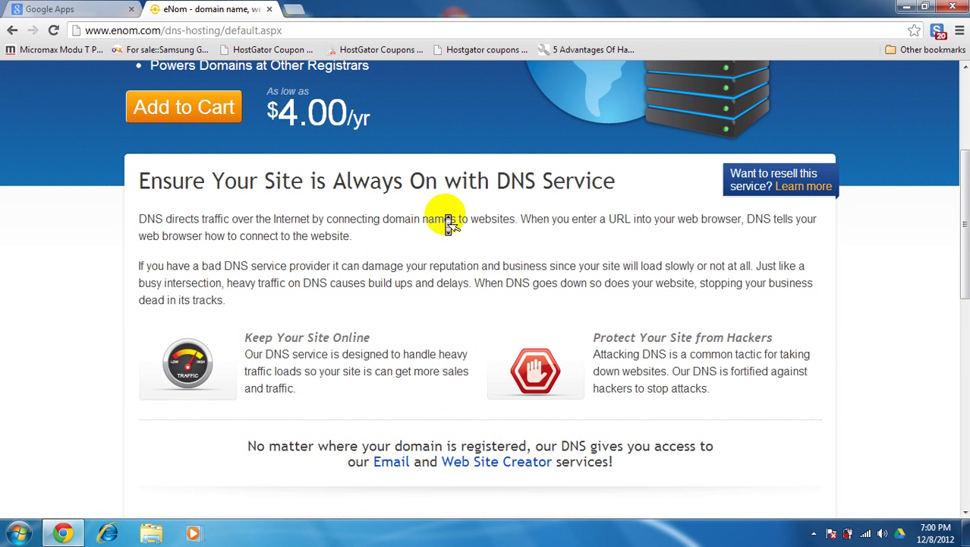
{"action": "scroll", "coordinate": [446, 219], "scroll_direction": "up", "scroll_amount": 3}
Step: Load the GoDaddy home page by entering 'goda' and trimming the address to the root
{"action": "mouse_move", "coordinate": [246, 143]}
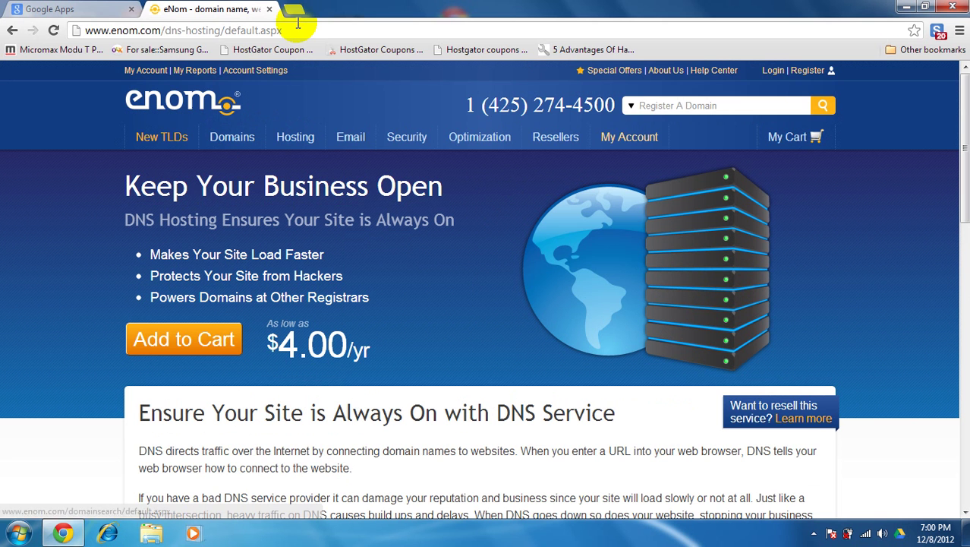
{"action": "left_click", "coordinate": [296, 27]}
{"action": "type", "text": "g"}
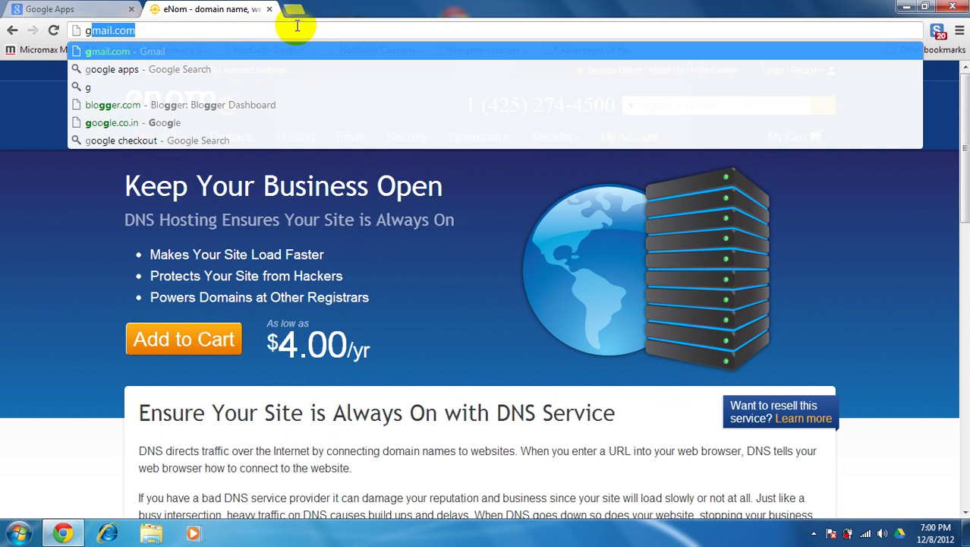
{"action": "type", "text": "o"}
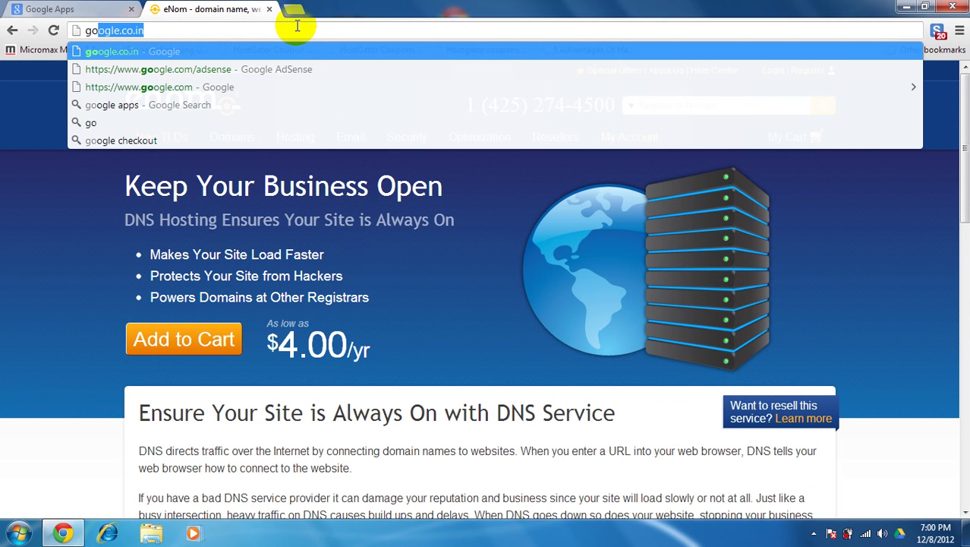
{"action": "type", "text": "daddy.com"}
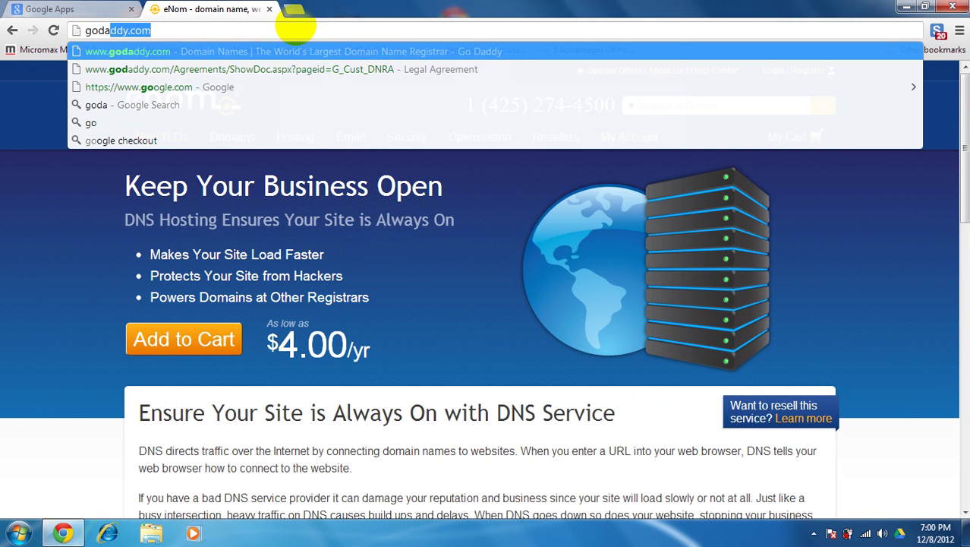
{"action": "key", "text": "Return"}
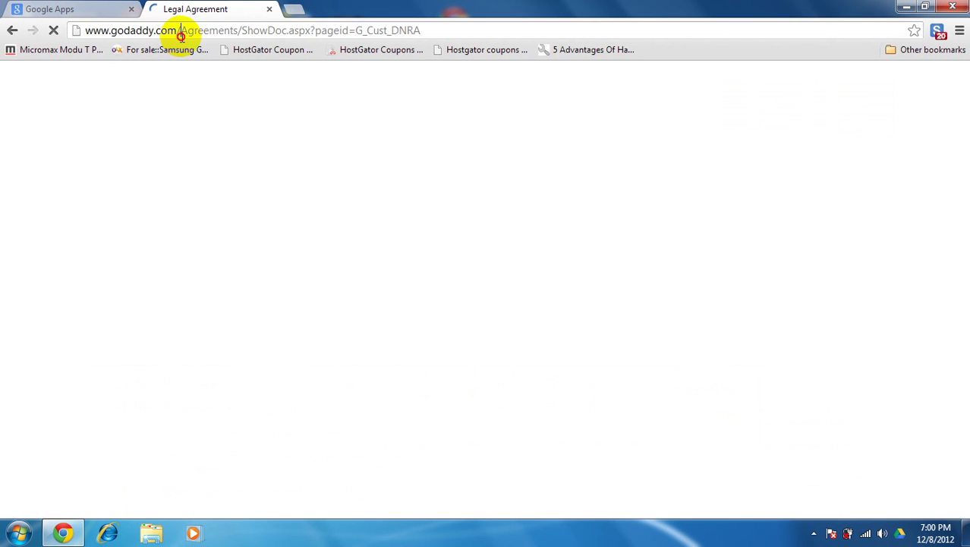
{"action": "left_click_drag", "start_coordinate": [180, 30], "coordinate": [512, 90]}
{"action": "key", "text": "BackSpace"}
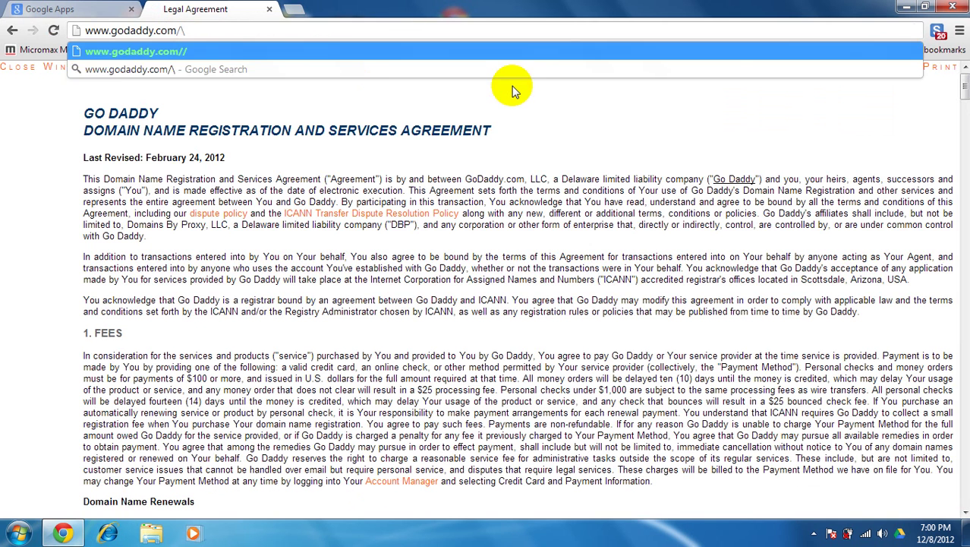
{"action": "key", "text": "Return"}
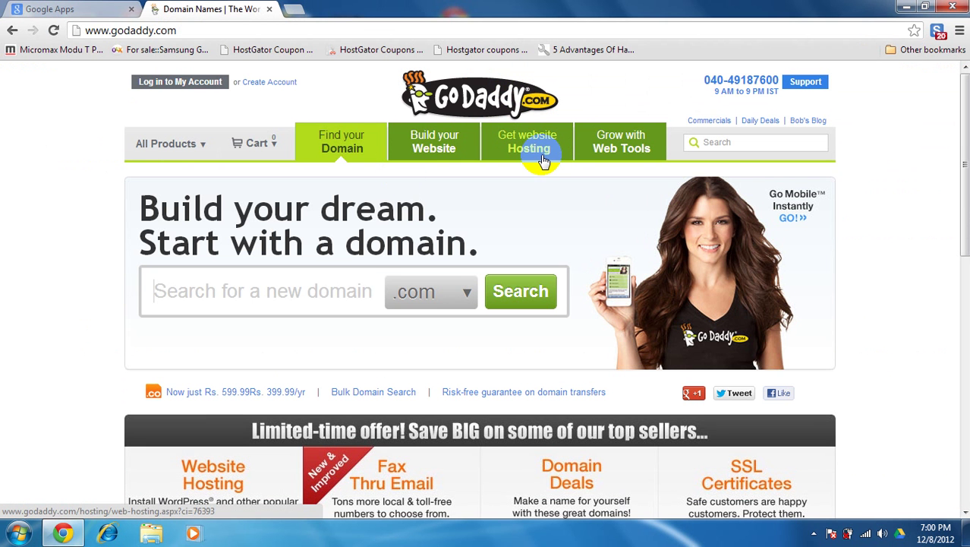
{"action": "left_click", "coordinate": [497, 144]}
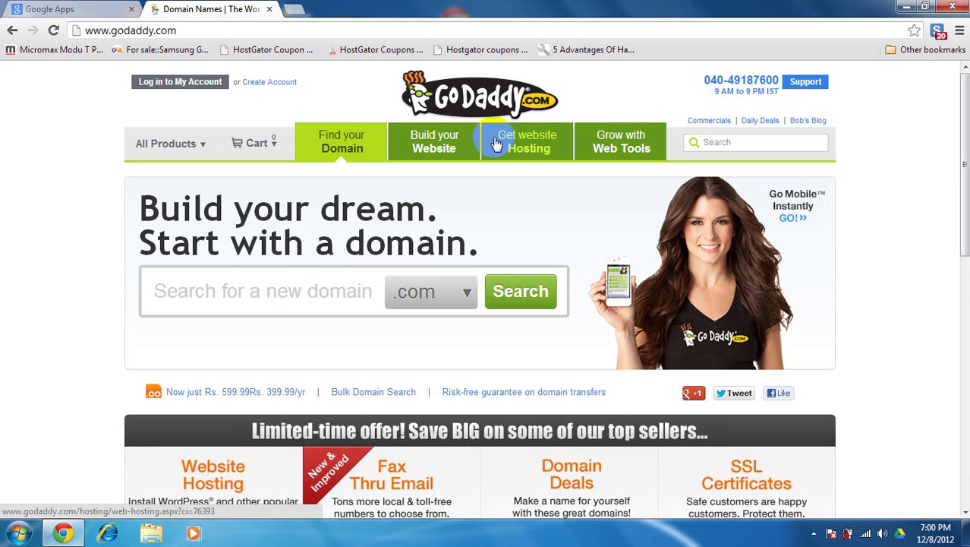
Step: Keep GoDaddy.com as registrar, check the Learn more help, and continue to registering beetelbite.com
{"action": "left_click", "coordinate": [269, 11]}
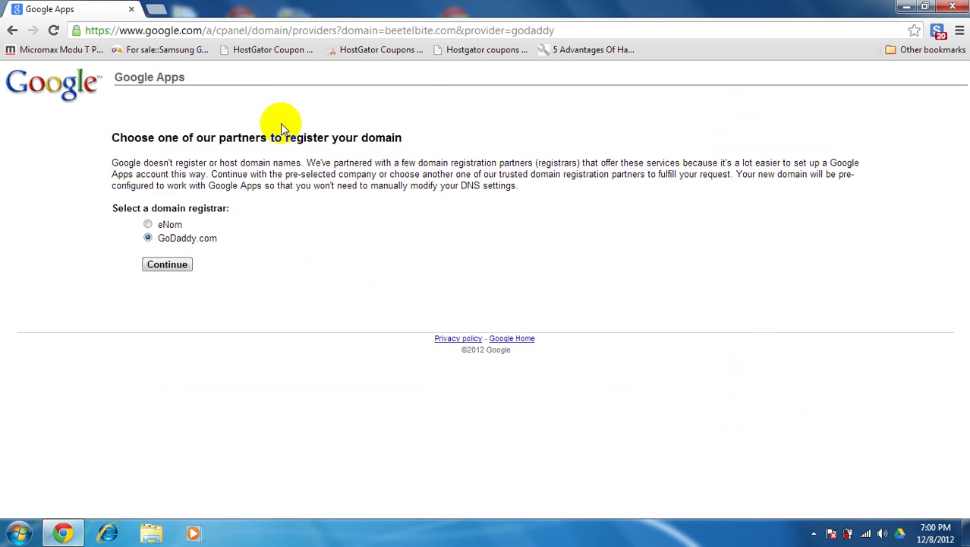
{"action": "left_click", "coordinate": [180, 267]}
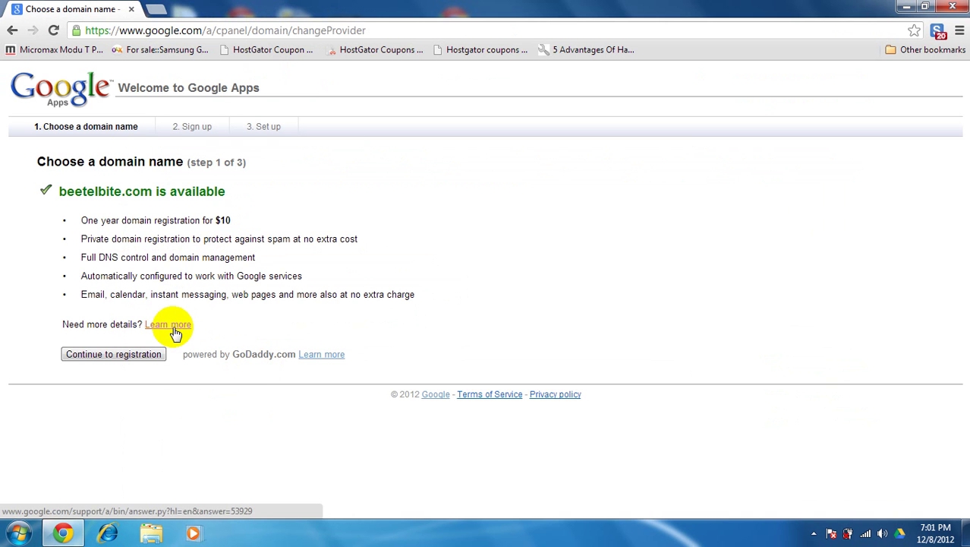
{"action": "left_click", "coordinate": [174, 331]}
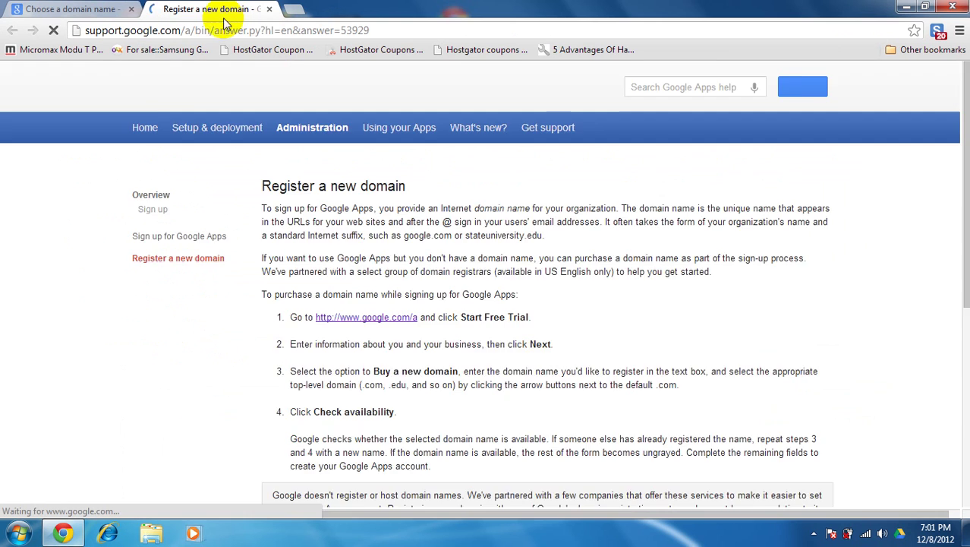
{"action": "scroll", "coordinate": [287, 175], "scroll_direction": "down", "scroll_amount": 5}
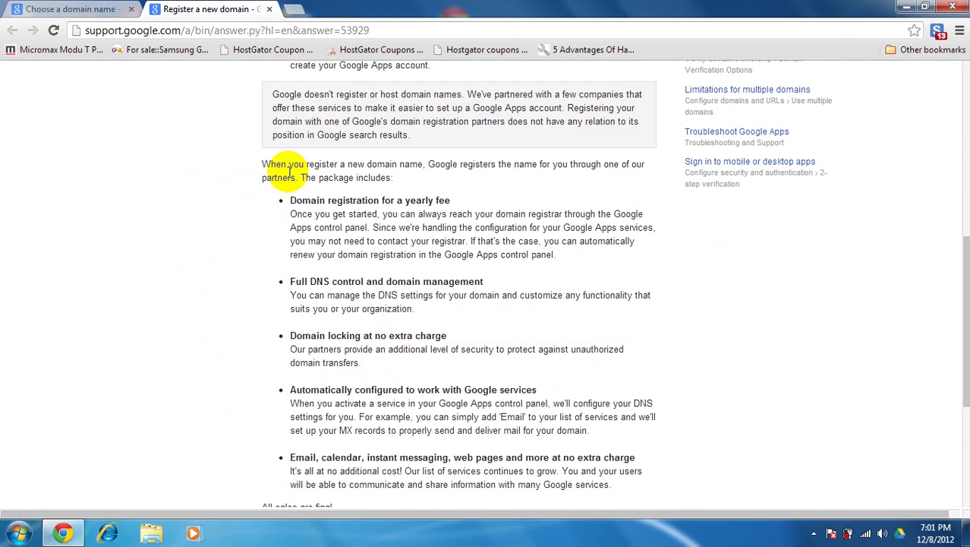
{"action": "scroll", "coordinate": [287, 174], "scroll_direction": "down", "scroll_amount": 4}
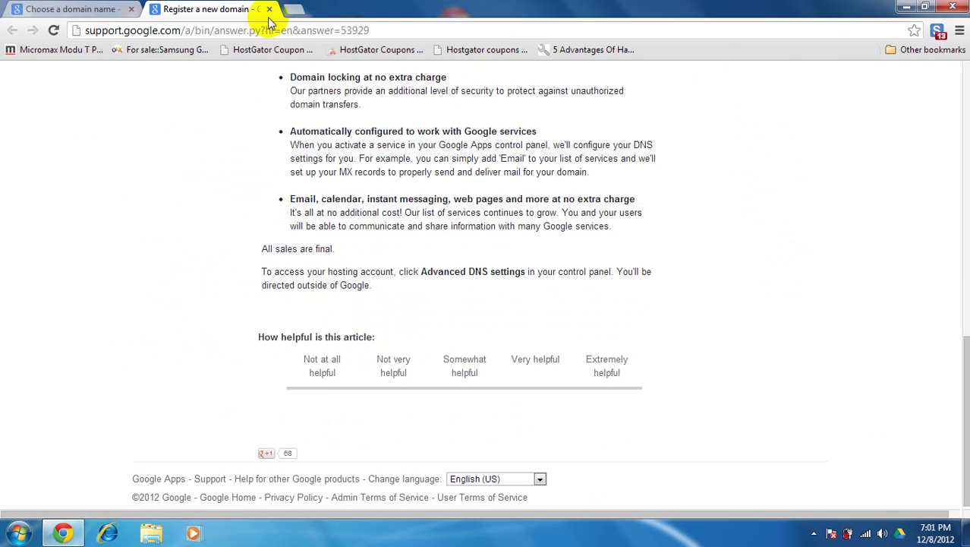
{"action": "left_click", "coordinate": [268, 9]}
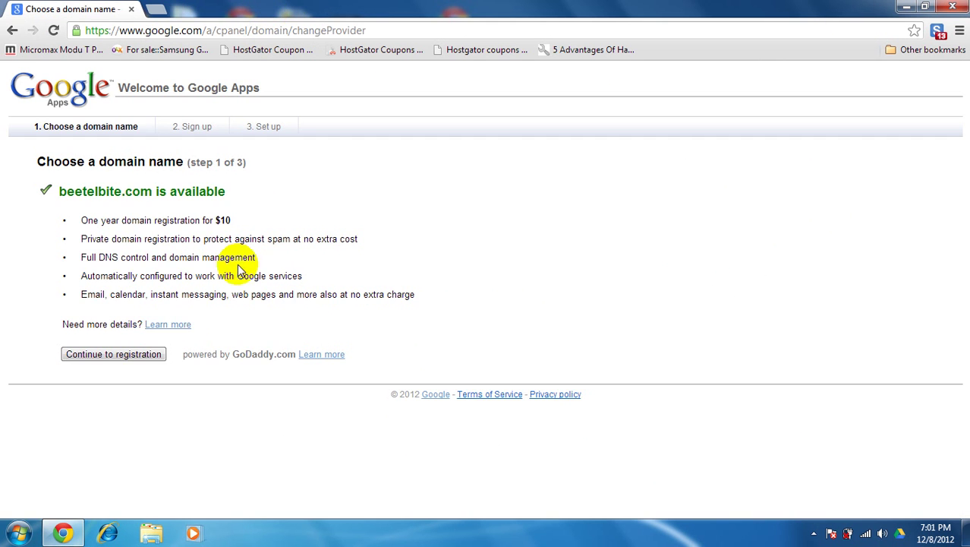
{"action": "left_click", "coordinate": [148, 355]}
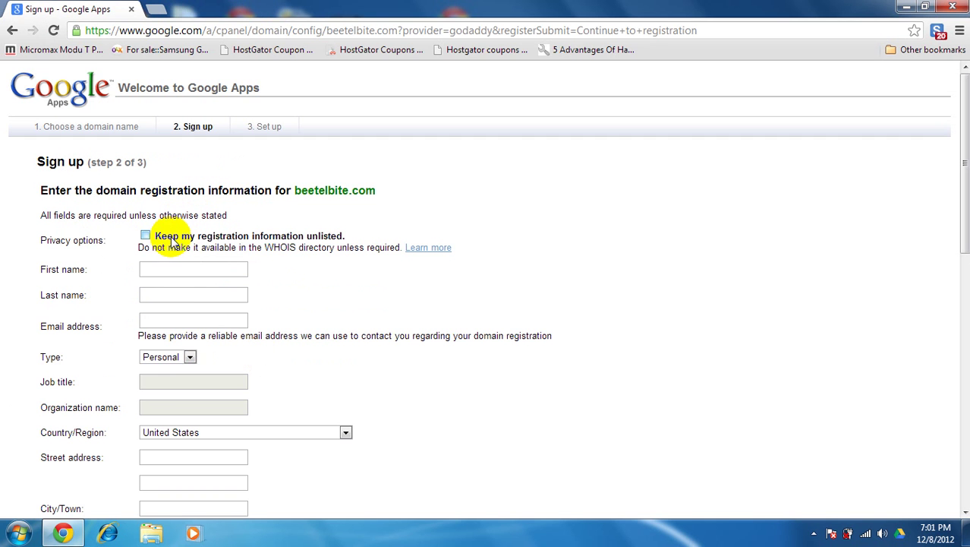
Step: Enter the registrant's first name, accept the autofilled contact details, and replace the e-mail's user part
{"action": "left_click", "coordinate": [182, 267]}
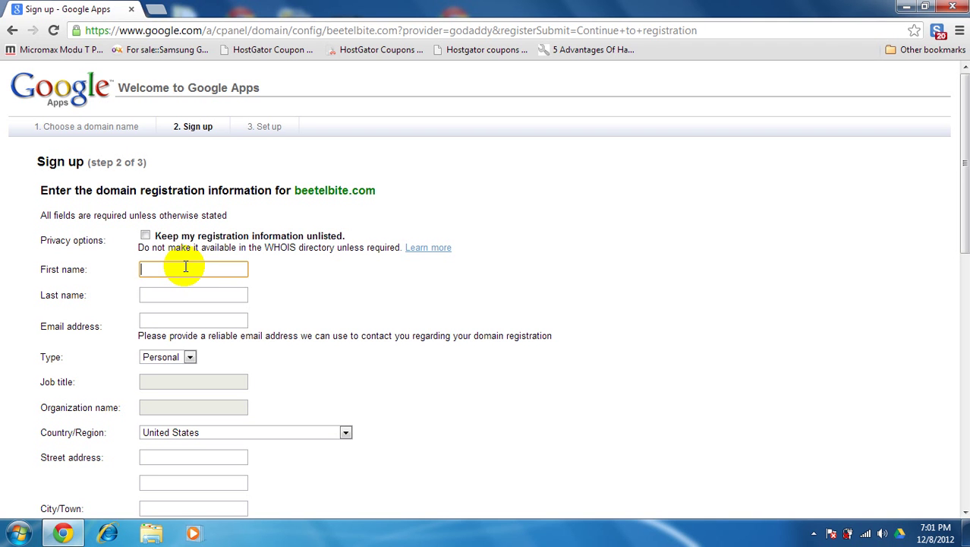
{"action": "type", "text": "Kara"}
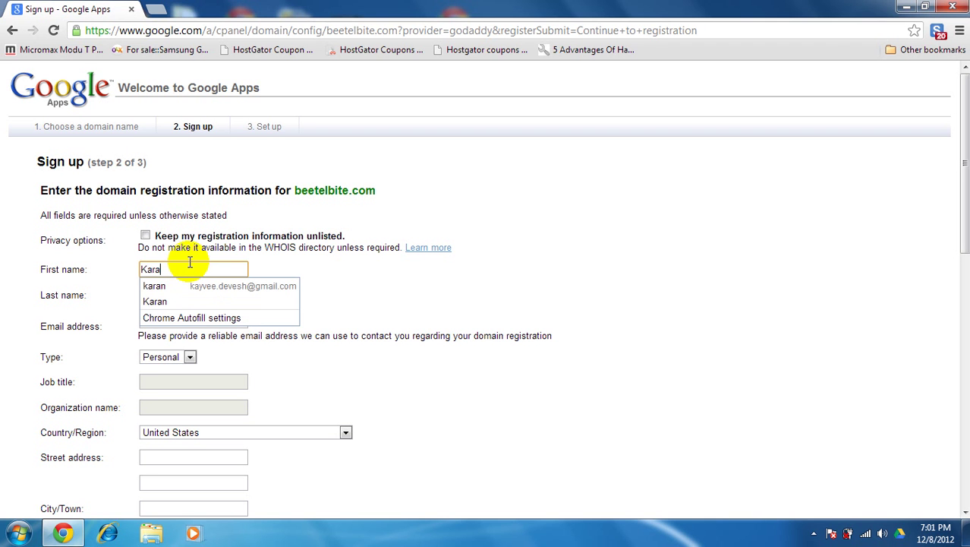
{"action": "left_click", "coordinate": [192, 286]}
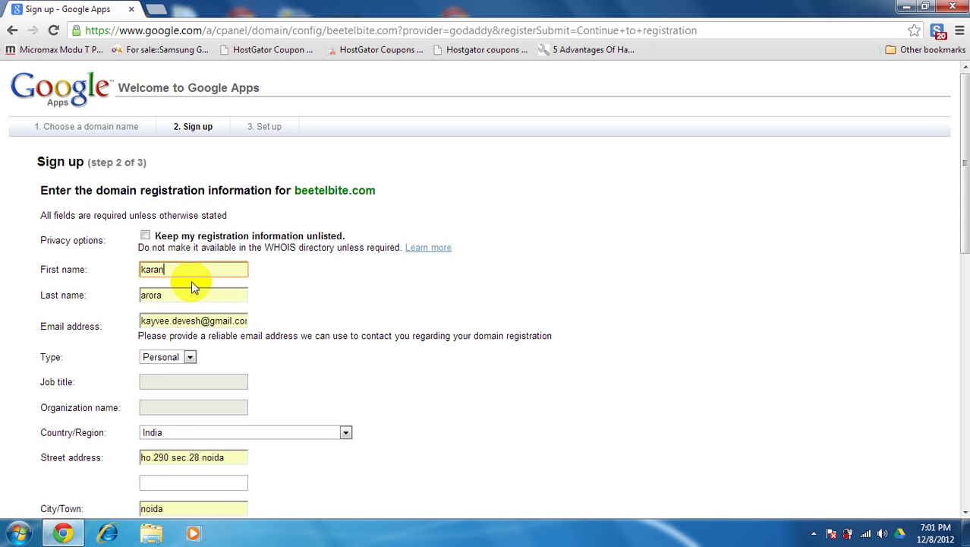
{"action": "left_click", "coordinate": [173, 319]}
{"action": "left_click_drag", "start_coordinate": [196, 320], "coordinate": [23, 353]}
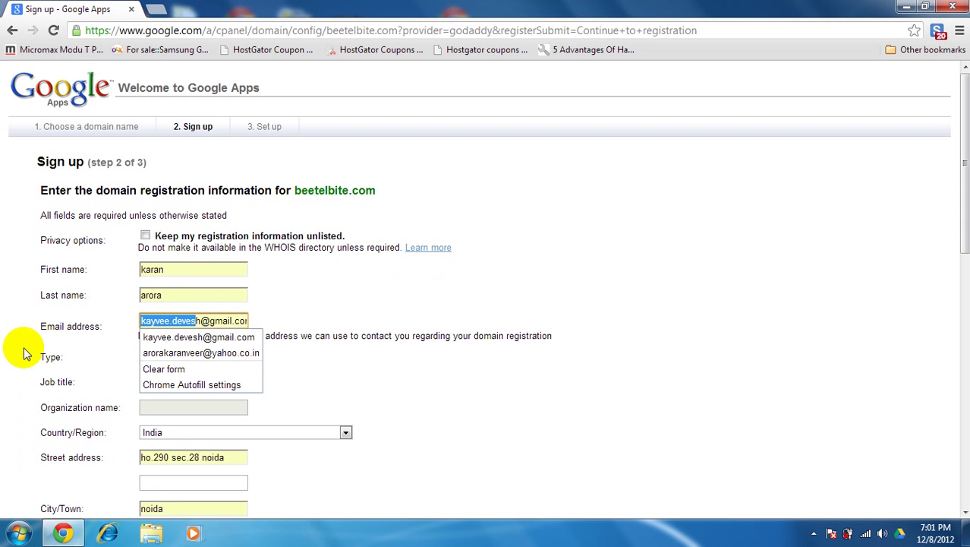
{"action": "key", "text": "BackSpace"}
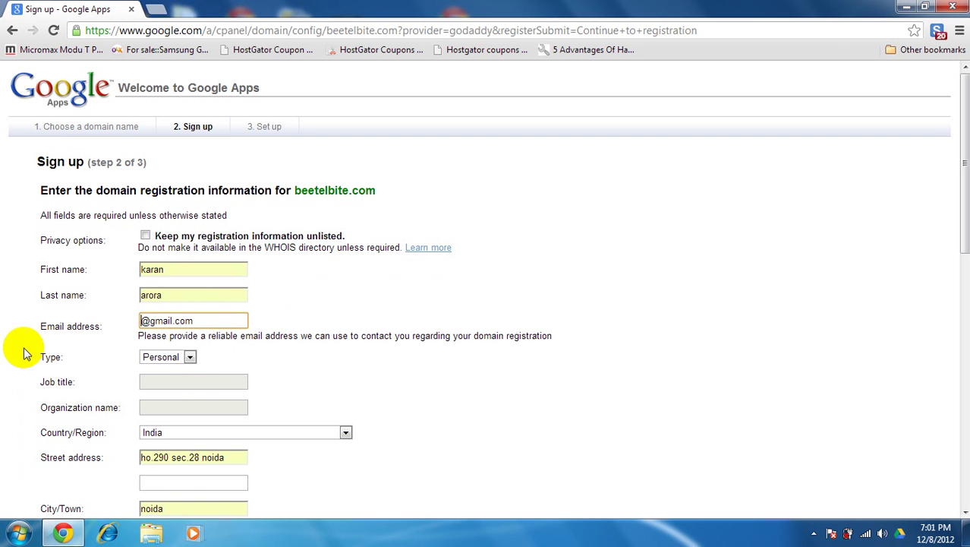
{"action": "type", "text": "beetel"}
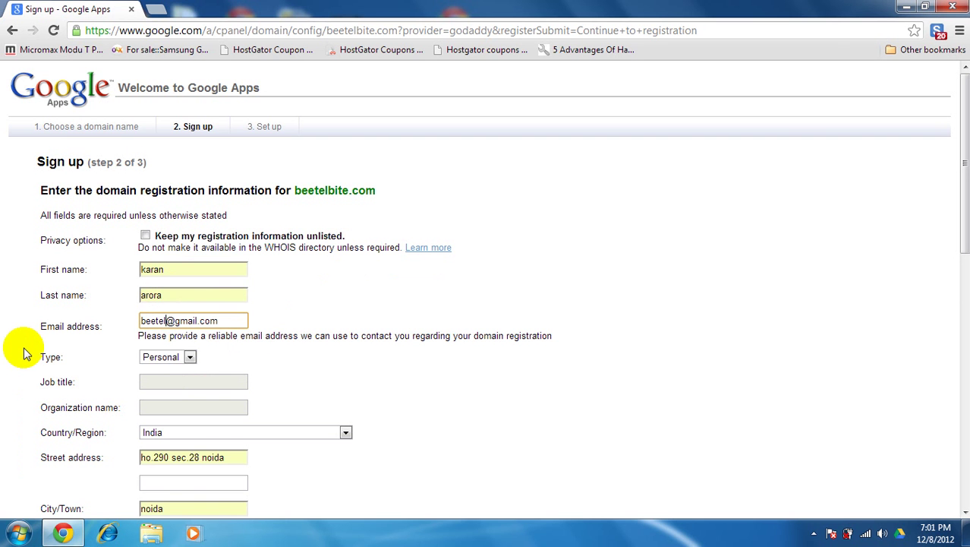
{"action": "type", "text": "bite"}
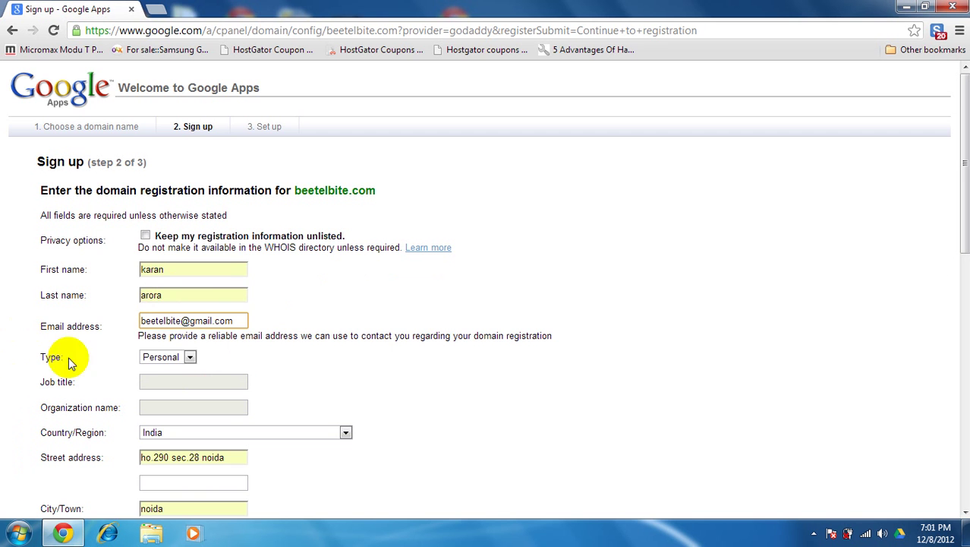
Step: Remove the country code from the phone number and correct the postal code
{"action": "scroll", "coordinate": [176, 387], "scroll_direction": "down", "scroll_amount": 2}
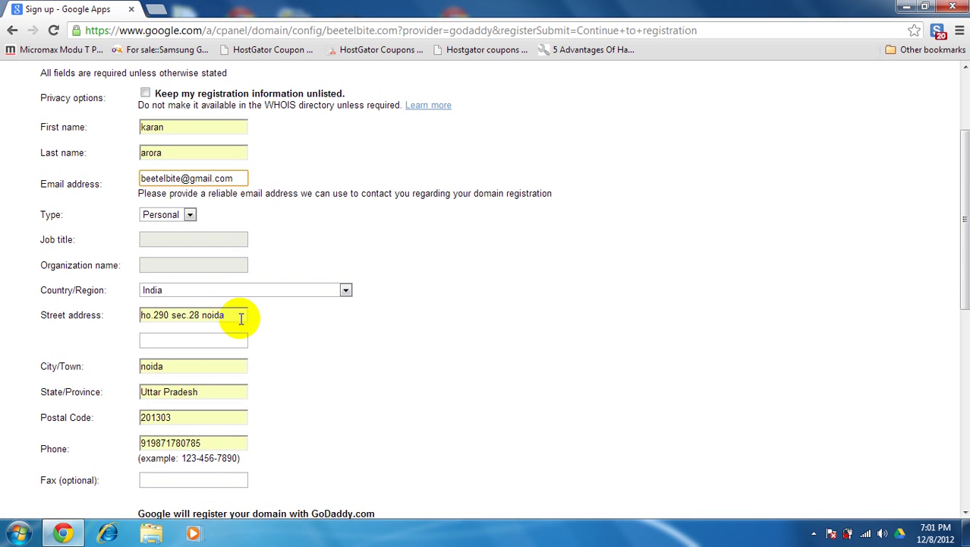
{"action": "scroll", "coordinate": [239, 332], "scroll_direction": "down", "scroll_amount": 3}
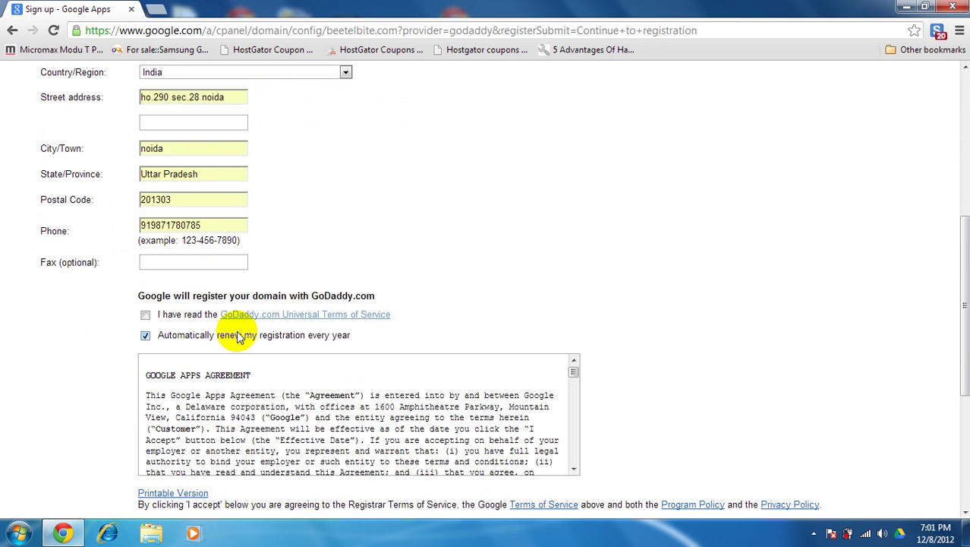
{"action": "left_click_drag", "start_coordinate": [151, 226], "coordinate": [95, 249]}
{"action": "key", "text": "BackSpace"}
{"action": "double_click", "coordinate": [169, 199]}
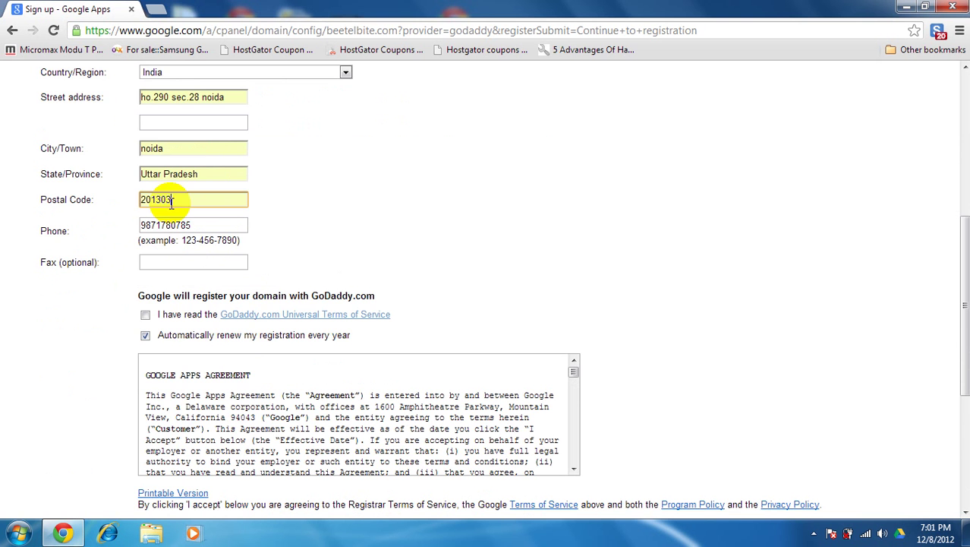
{"action": "type", "text": "201301"}
{"action": "left_click", "coordinate": [321, 216]}
{"action": "scroll", "coordinate": [323, 220], "scroll_direction": "down", "scroll_amount": 4}
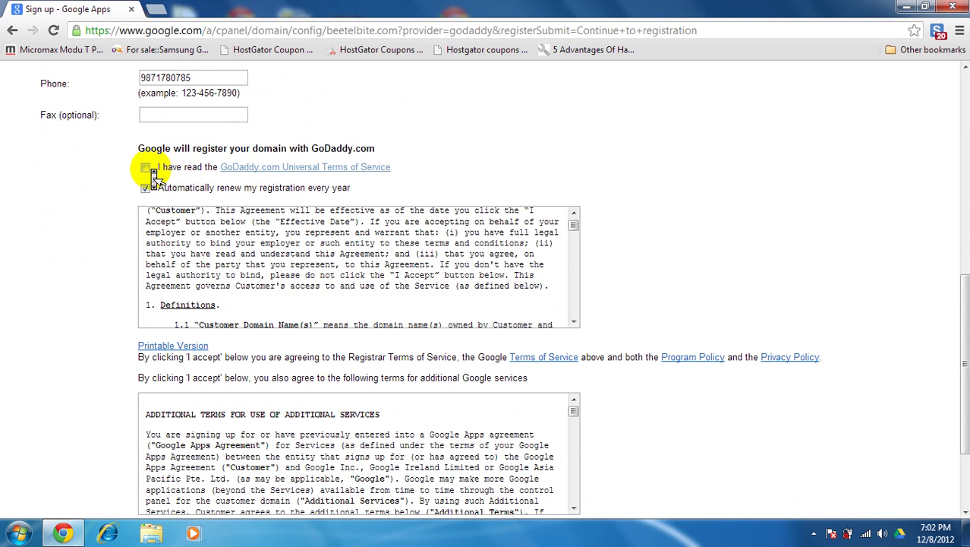
{"action": "scroll", "coordinate": [148, 169], "scroll_direction": "down", "scroll_amount": 3}
Step: Open the GoDaddy terms in a separate tab, read through the agreement, and close it
{"action": "right_click", "coordinate": [321, 90]}
{"action": "left_click", "coordinate": [322, 105]}
{"action": "left_click", "coordinate": [173, 7]}
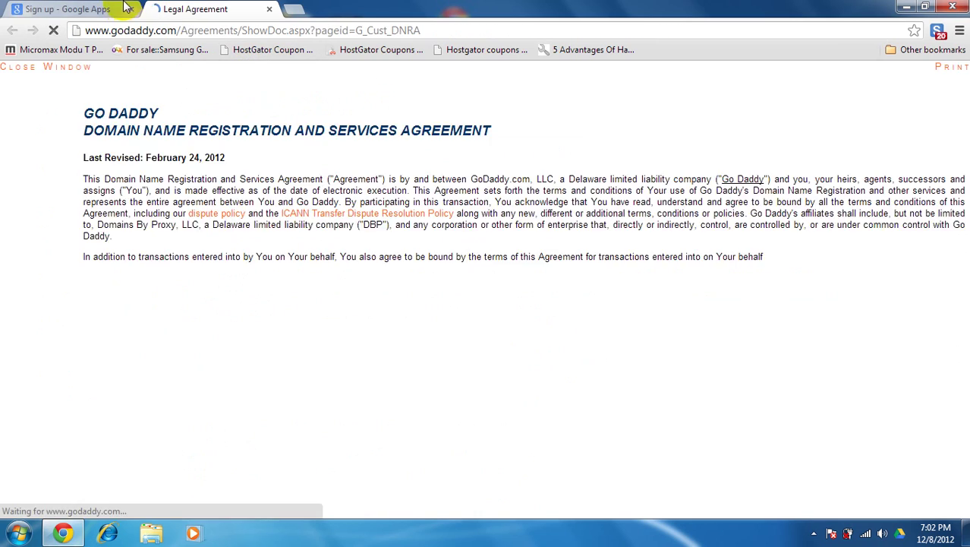
{"action": "scroll", "coordinate": [195, 211], "scroll_direction": "down", "scroll_amount": 15}
{"action": "scroll", "coordinate": [203, 227], "scroll_direction": "down", "scroll_amount": 20}
{"action": "scroll", "coordinate": [204, 228], "scroll_direction": "down", "scroll_amount": 20}
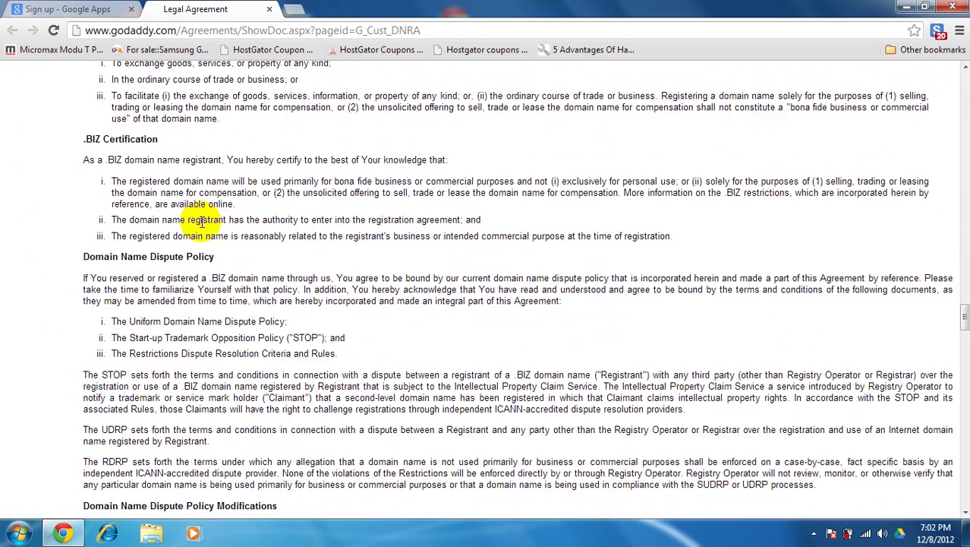
{"action": "scroll", "coordinate": [204, 228], "scroll_direction": "down", "scroll_amount": 15}
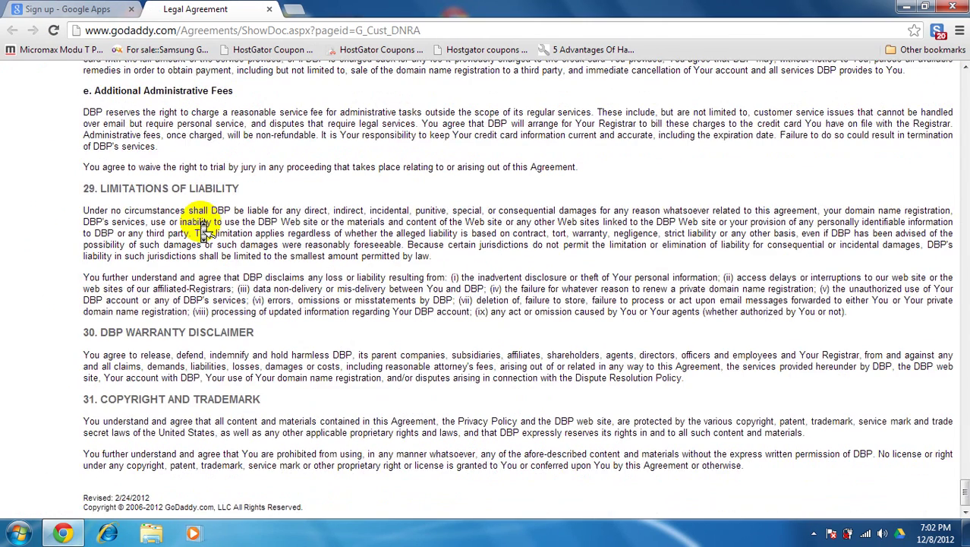
{"action": "key", "text": "Home"}
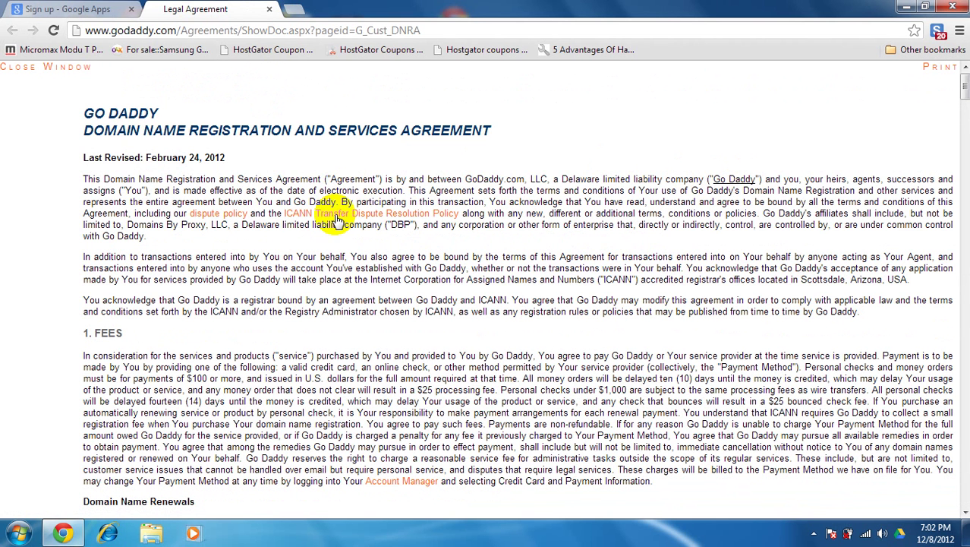
{"action": "left_click", "coordinate": [270, 10]}
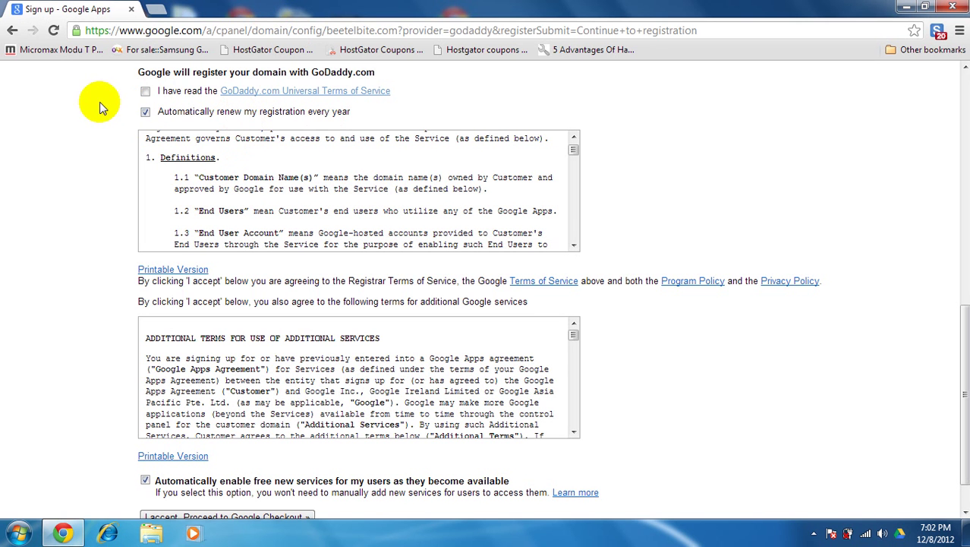
Step: Turn off automatic yearly renewal and accept the terms to proceed to Google Checkout
{"action": "left_click", "coordinate": [146, 113]}
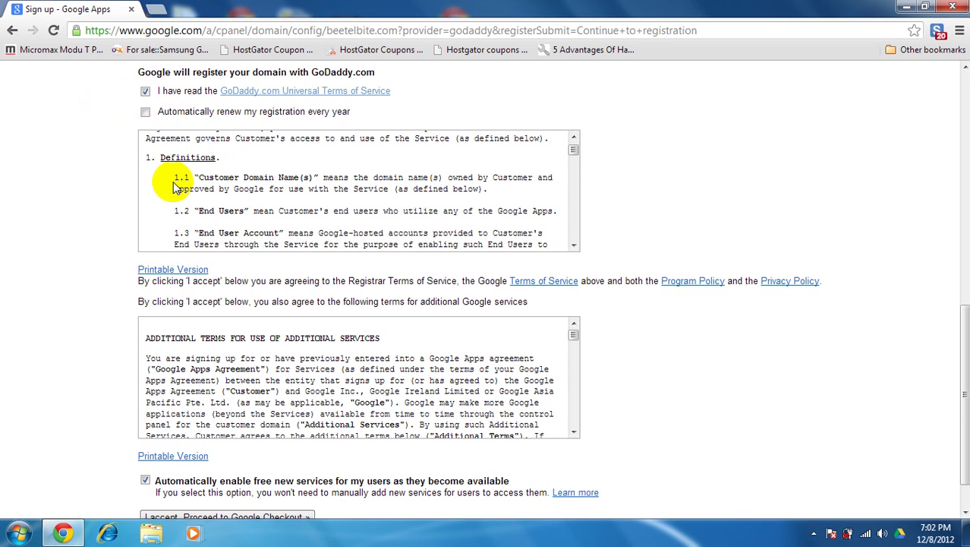
{"action": "scroll", "coordinate": [112, 234], "scroll_direction": "down", "scroll_amount": 1}
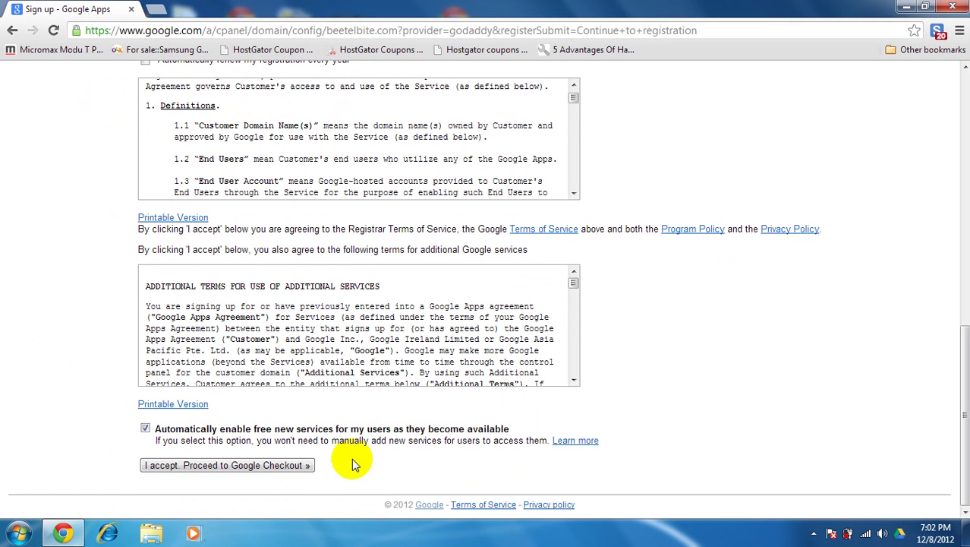
{"action": "left_click", "coordinate": [314, 467]}
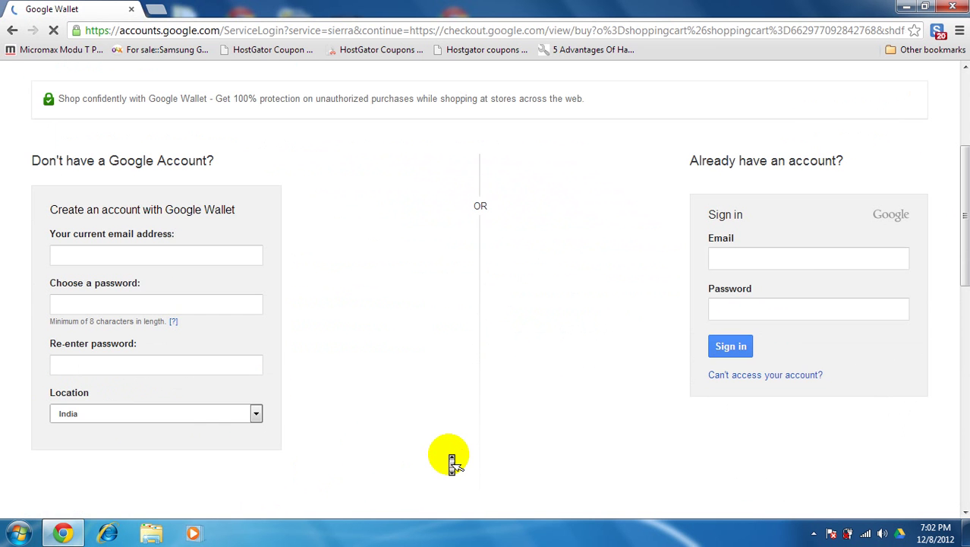
Step: Sign in to Google Wallet with the suggested existing account e-mail and its password
{"action": "left_click", "coordinate": [791, 259]}
{"action": "key", "text": "super+Down"}
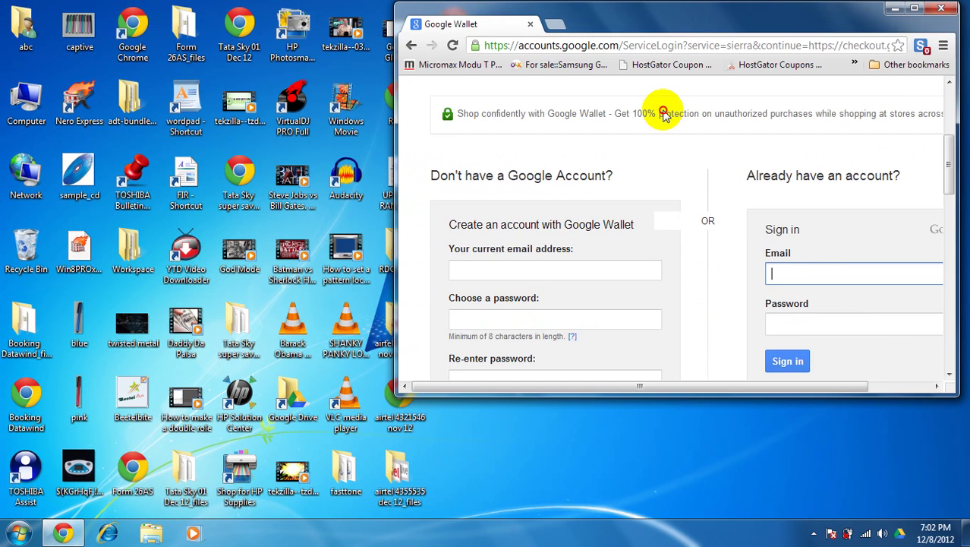
{"action": "left_click_drag", "start_coordinate": [580, 38], "coordinate": [541, 11]}
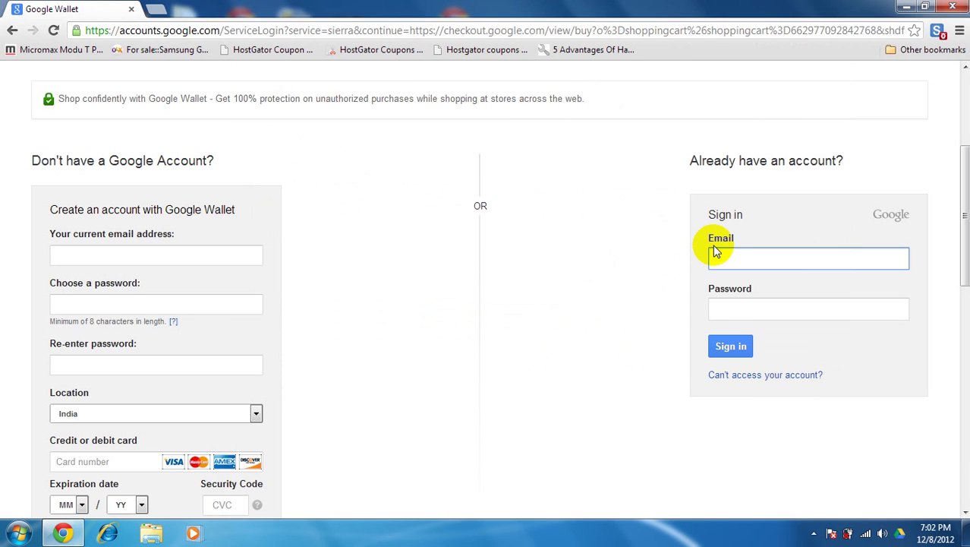
{"action": "type", "text": "bee"}
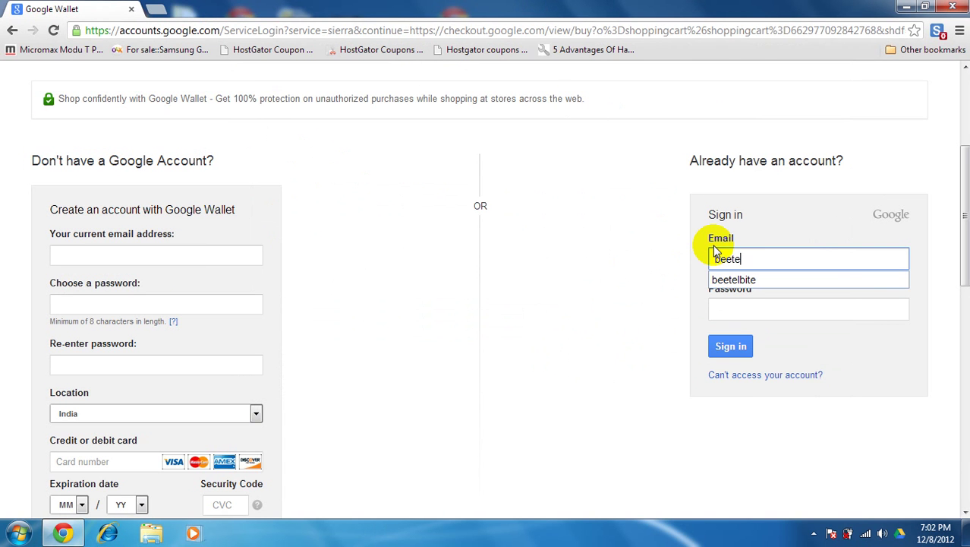
{"action": "type", "text": "te"}
{"action": "left_click", "coordinate": [733, 279]}
{"action": "left_click", "coordinate": [736, 306]}
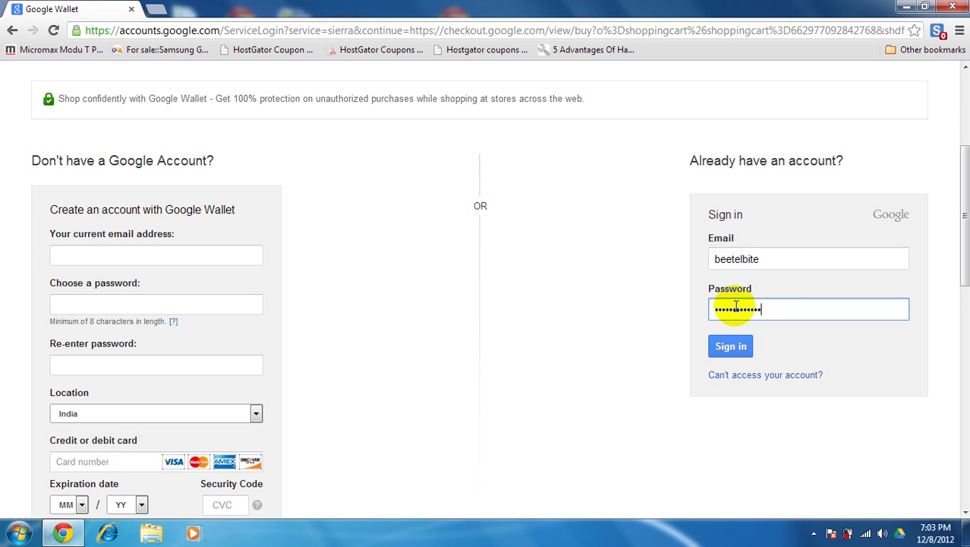
{"action": "left_click", "coordinate": [731, 344]}
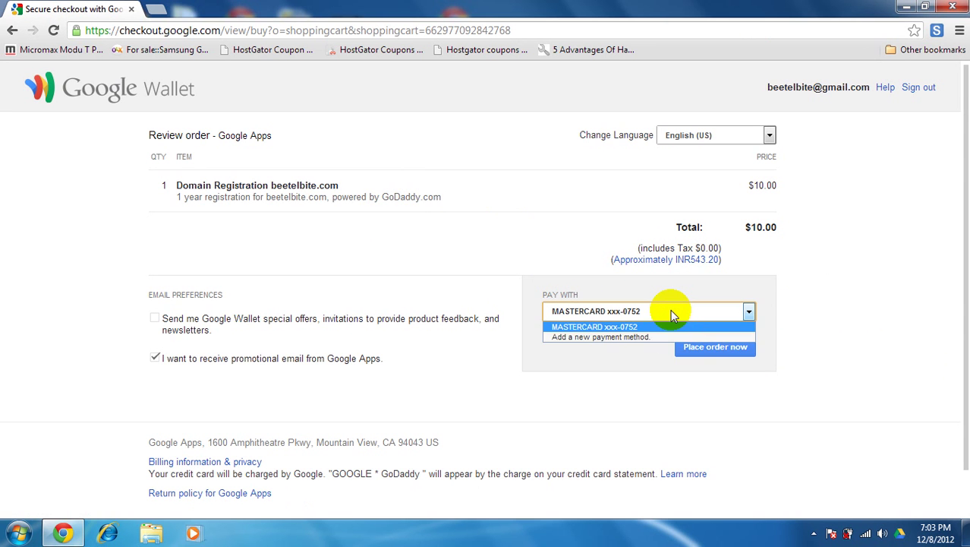
Step: Choose the saved MasterCard as payment and place the $10.00 order
{"action": "left_click", "coordinate": [670, 309]}
{"action": "left_click", "coordinate": [670, 310]}
{"action": "left_click", "coordinate": [670, 310]}
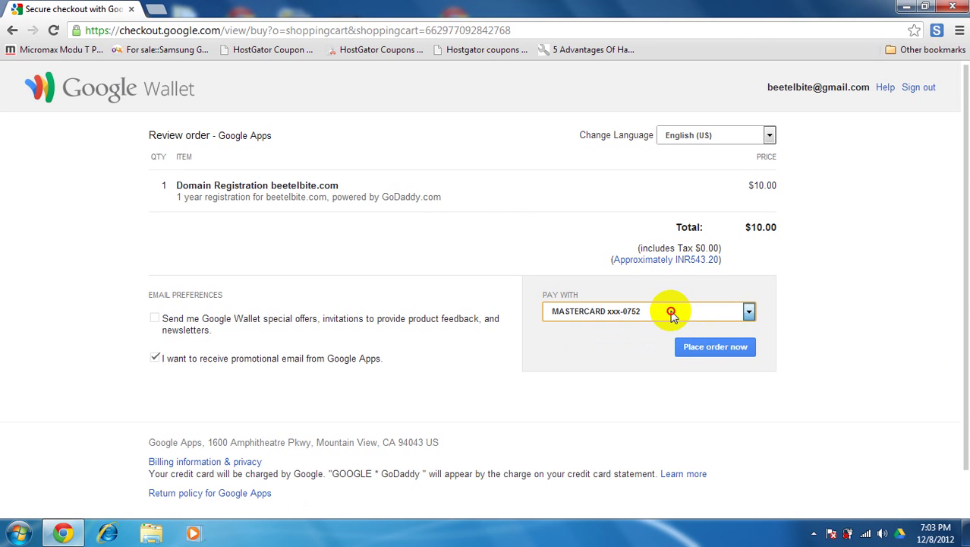
{"action": "left_click", "coordinate": [698, 347]}
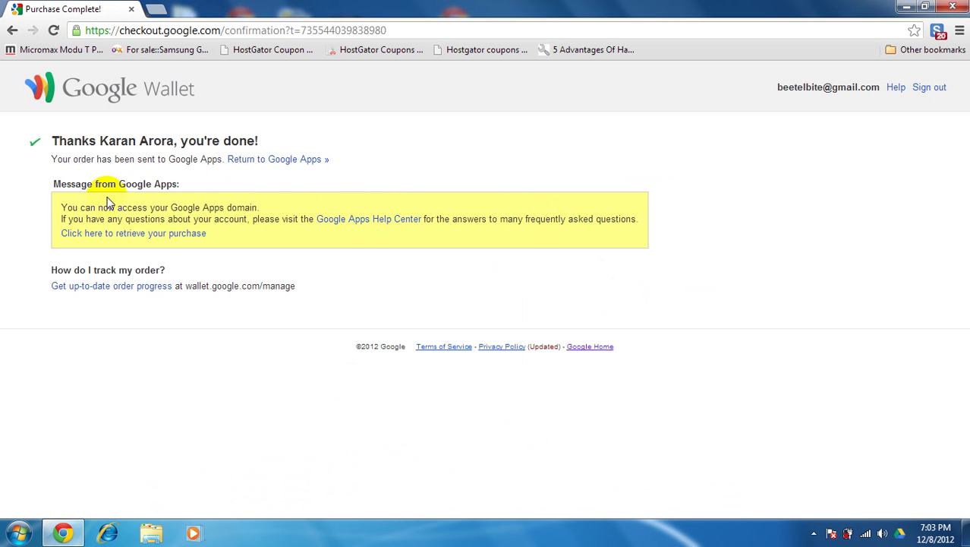
Step: Open the Help Center, order progress and Return to Google Apps links in new tabs
{"action": "right_click", "coordinate": [338, 226]}
{"action": "left_click", "coordinate": [398, 233]}
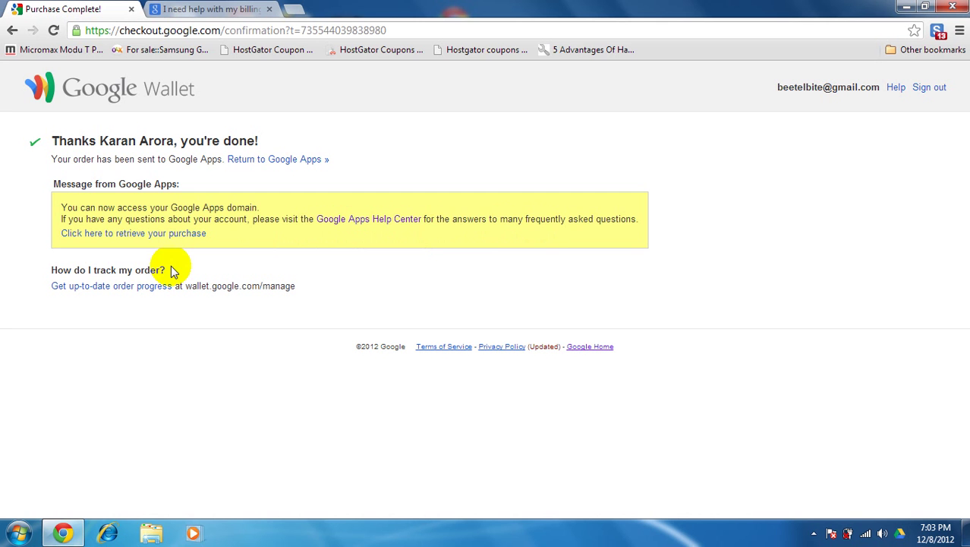
{"action": "right_click", "coordinate": [137, 295]}
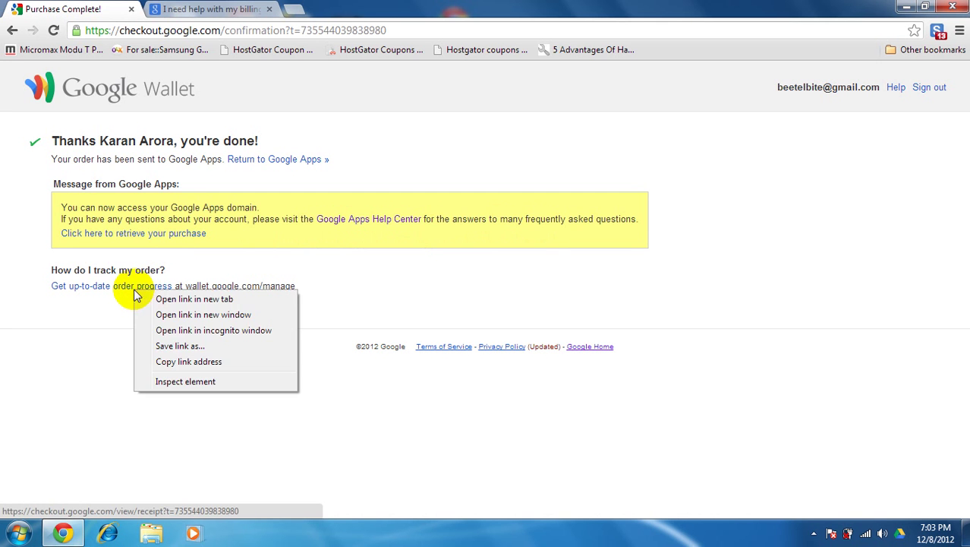
{"action": "left_click", "coordinate": [146, 300]}
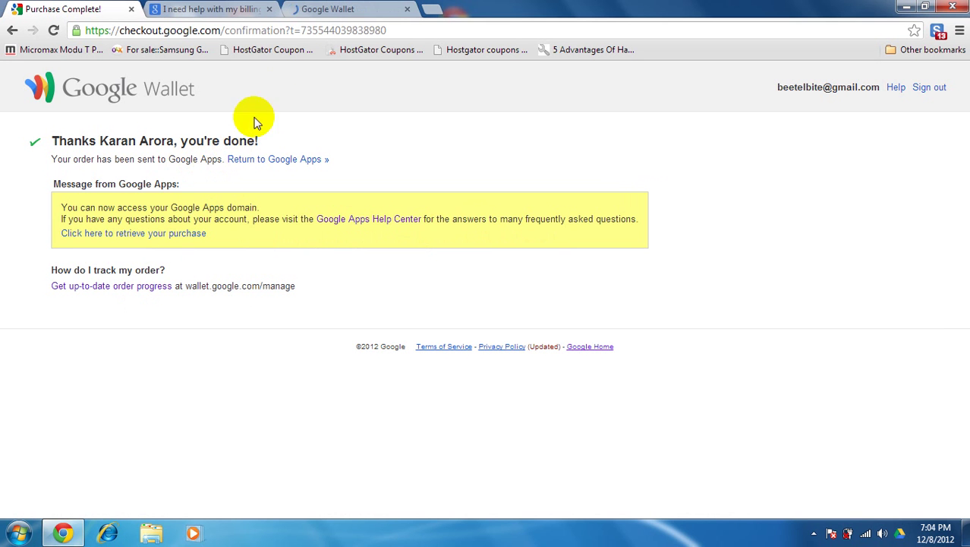
{"action": "right_click", "coordinate": [269, 161]}
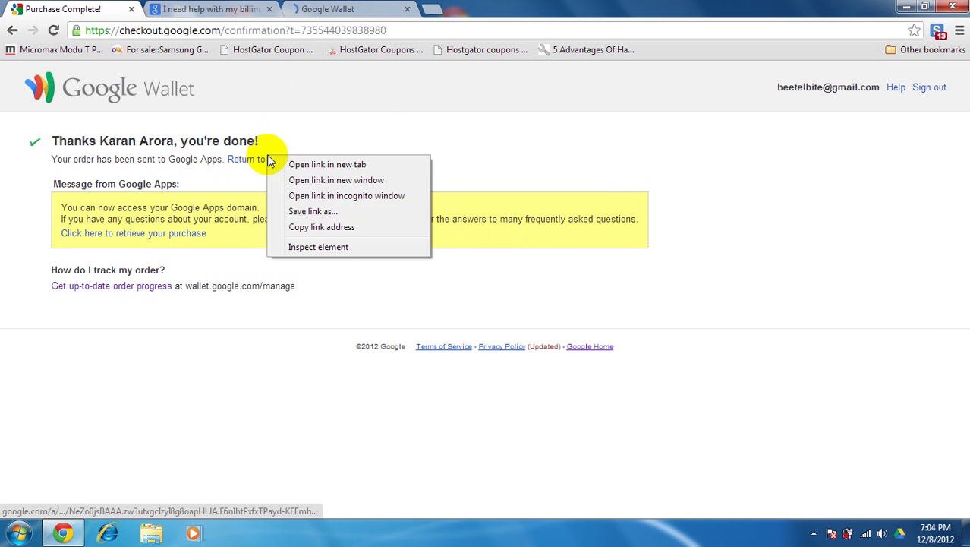
{"action": "left_click", "coordinate": [292, 164]}
Step: Replace the page address with the new domain to check whether it is live
{"action": "left_click", "coordinate": [242, 32]}
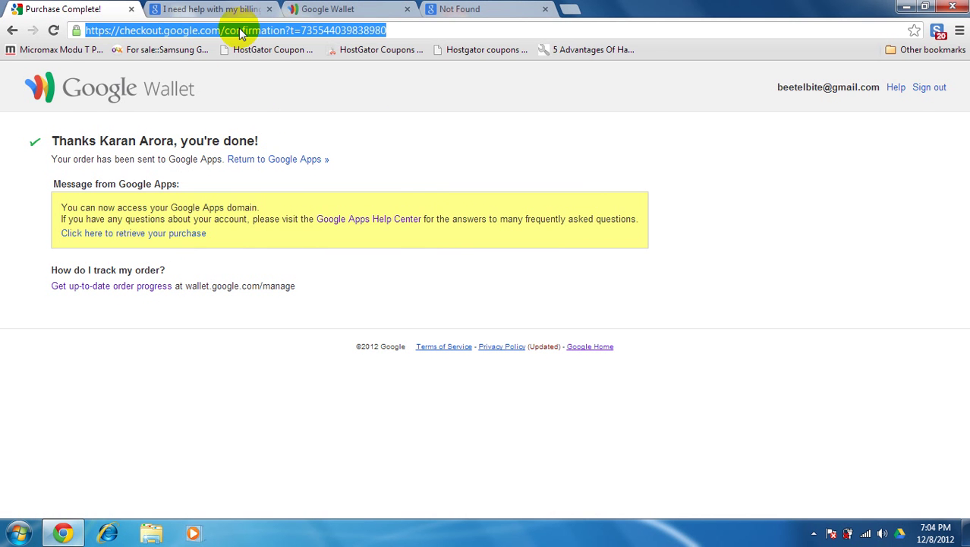
{"action": "type", "text": "bet"}
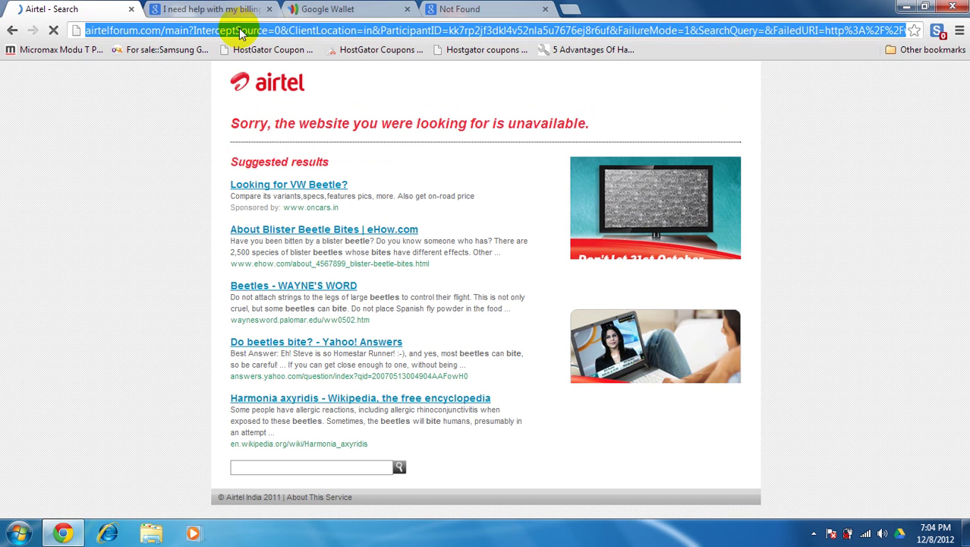
{"action": "type", "text": "b"}
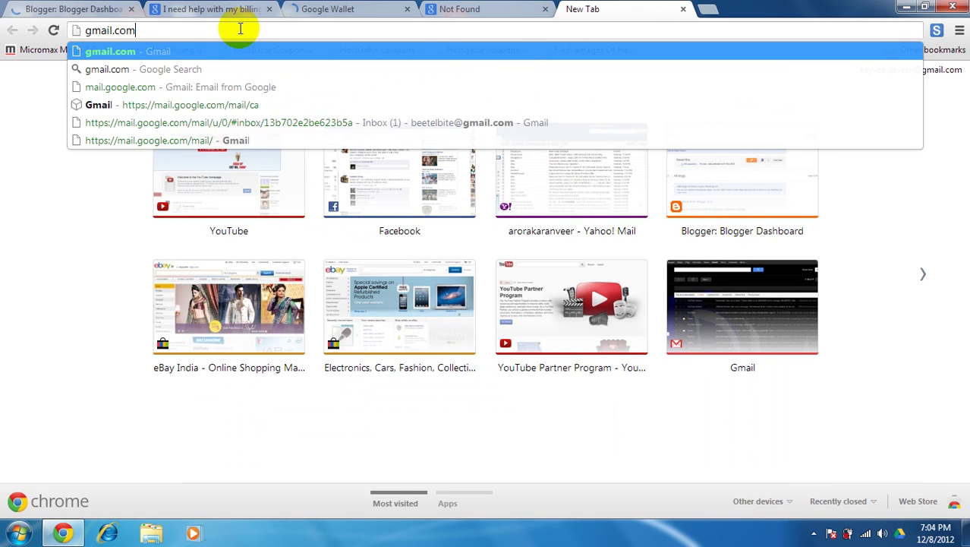
Step: Go to Gmail and open the $10.00 Google Apps order receipt email
{"action": "key", "text": "Return"}
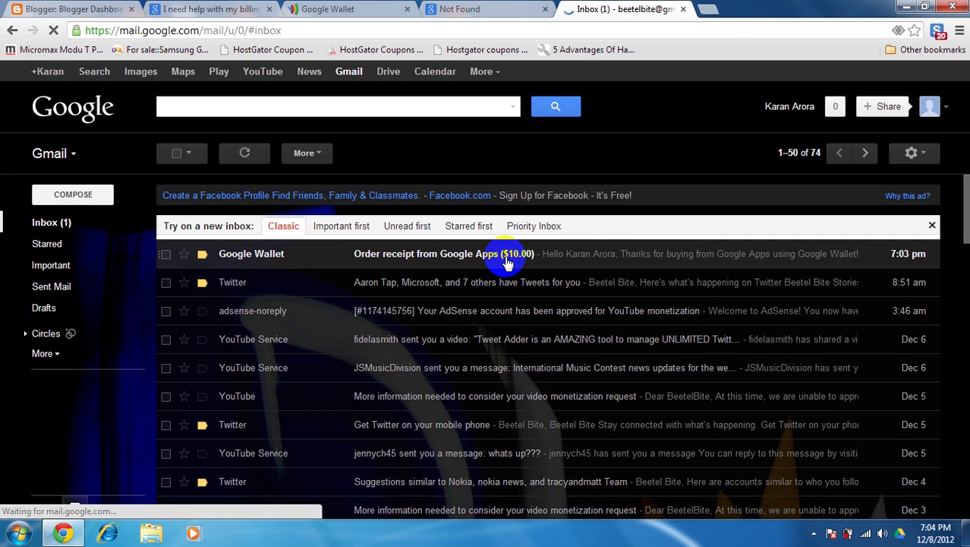
{"action": "left_click", "coordinate": [507, 261]}
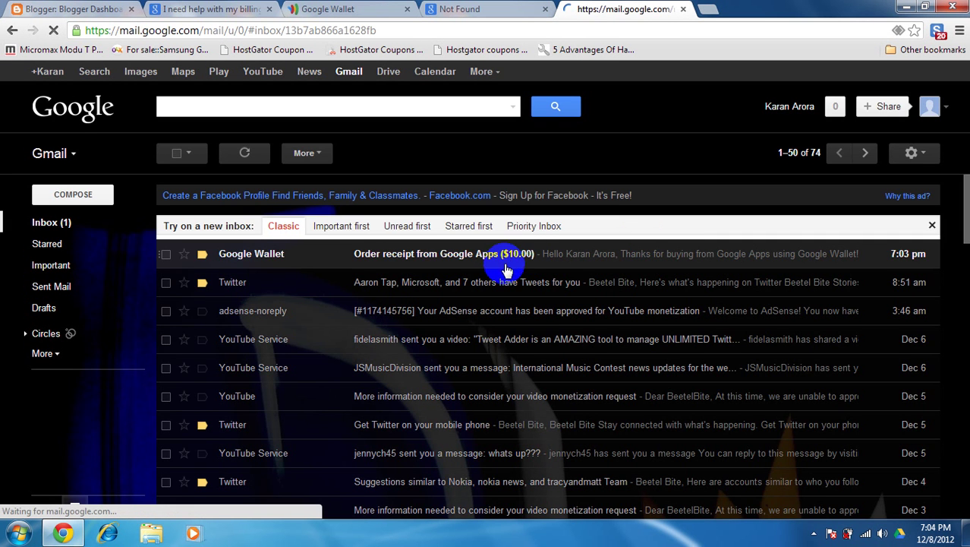
{"action": "scroll", "coordinate": [513, 332], "scroll_direction": "down", "scroll_amount": 1}
{"action": "scroll", "coordinate": [513, 332], "scroll_direction": "down", "scroll_amount": 2}
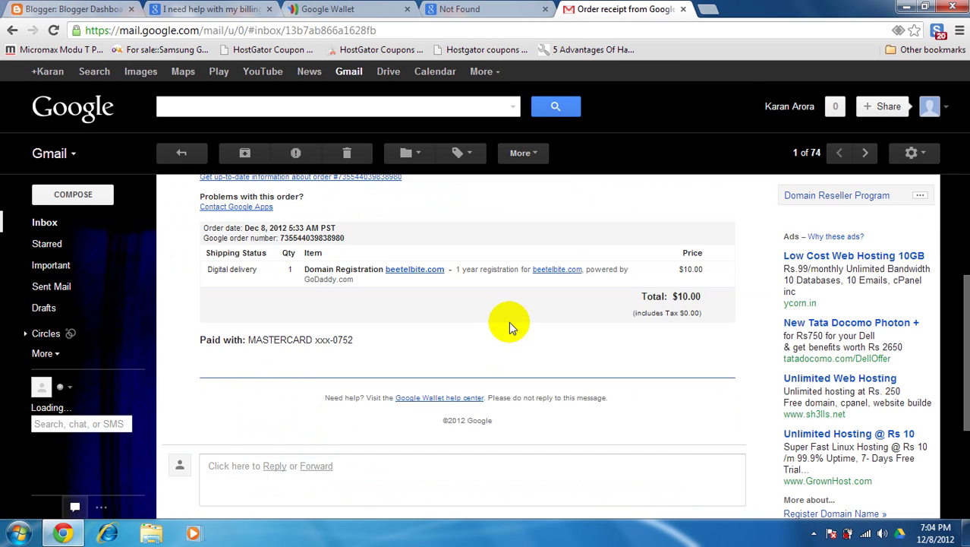
{"action": "scroll", "coordinate": [427, 296], "scroll_direction": "up", "scroll_amount": 3}
{"action": "scroll", "coordinate": [429, 300], "scroll_direction": "down", "scroll_amount": 1}
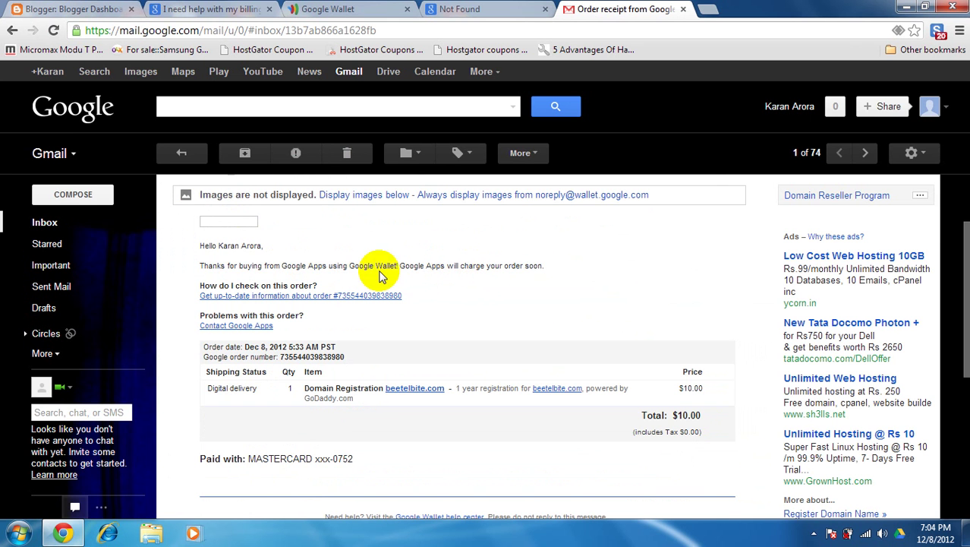
Step: Open the receipt's order information link in a new tab, then close the Not Found tab
{"action": "right_click", "coordinate": [261, 303]}
{"action": "left_click", "coordinate": [300, 305]}
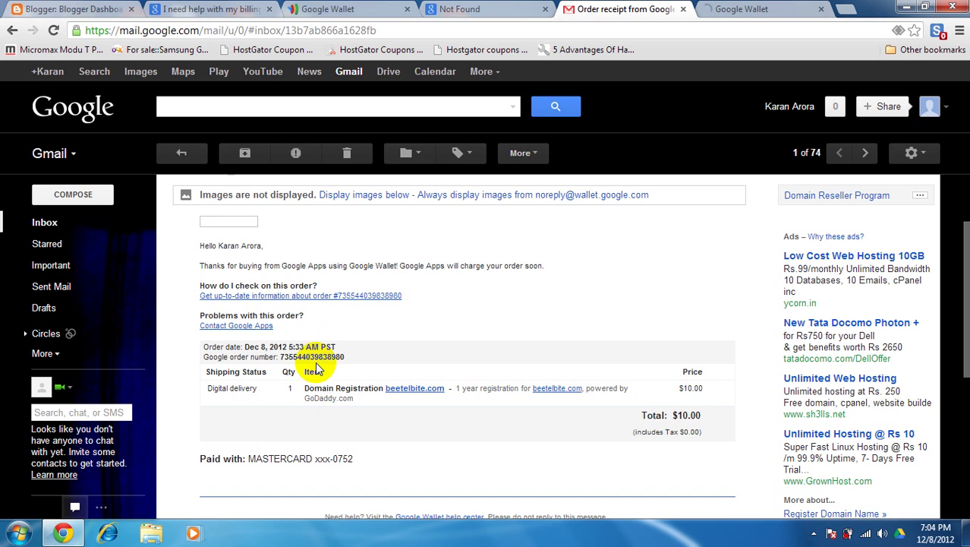
{"action": "scroll", "coordinate": [318, 367], "scroll_direction": "down", "scroll_amount": 2}
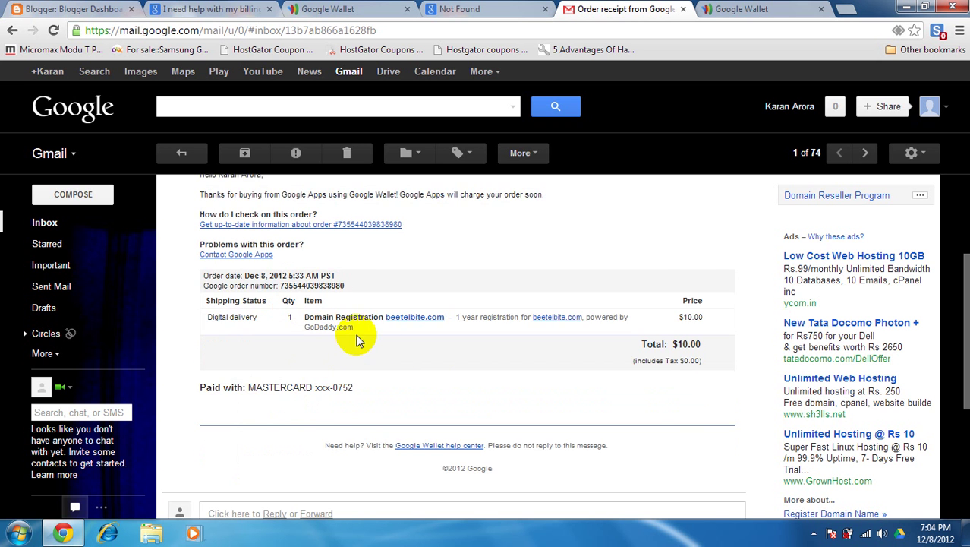
{"action": "scroll", "coordinate": [379, 345], "scroll_direction": "down", "scroll_amount": 4}
{"action": "scroll", "coordinate": [381, 348], "scroll_direction": "down", "scroll_amount": 2}
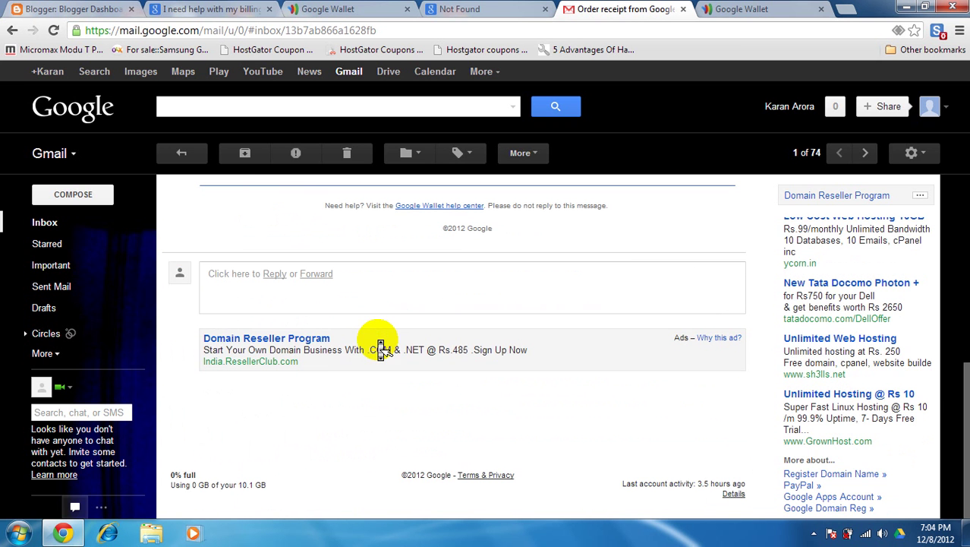
{"action": "left_click", "coordinate": [51, 357]}
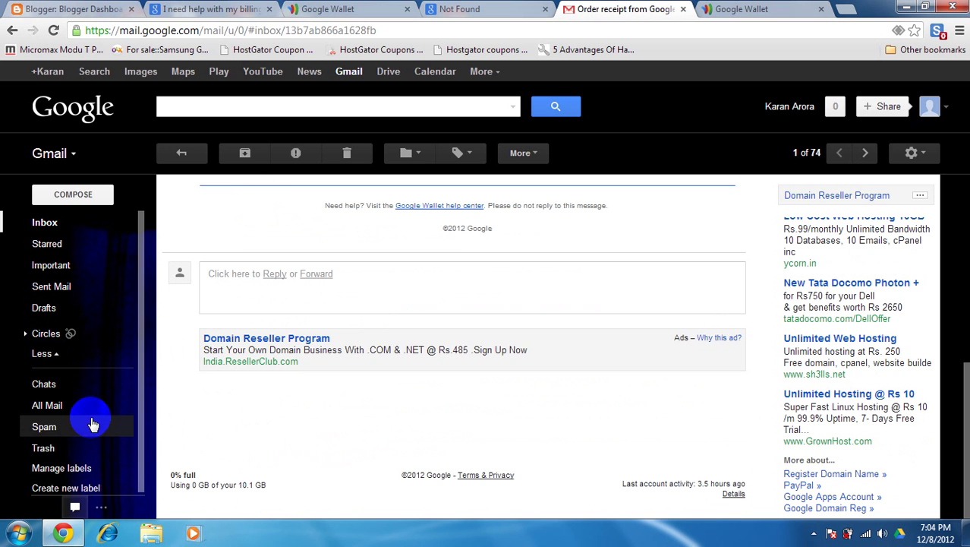
{"action": "scroll", "coordinate": [425, 228], "scroll_direction": "up", "scroll_amount": 10}
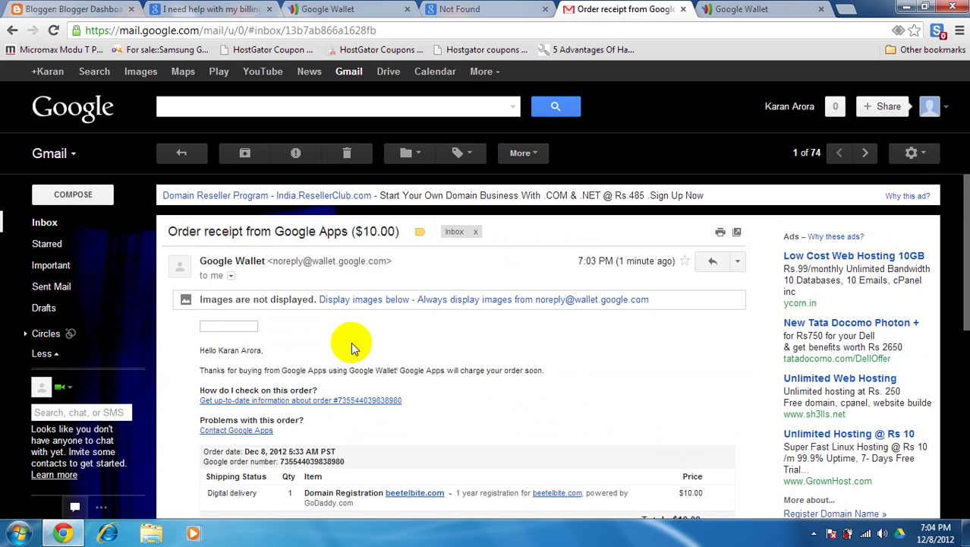
{"action": "scroll", "coordinate": [353, 346], "scroll_direction": "down", "scroll_amount": 10}
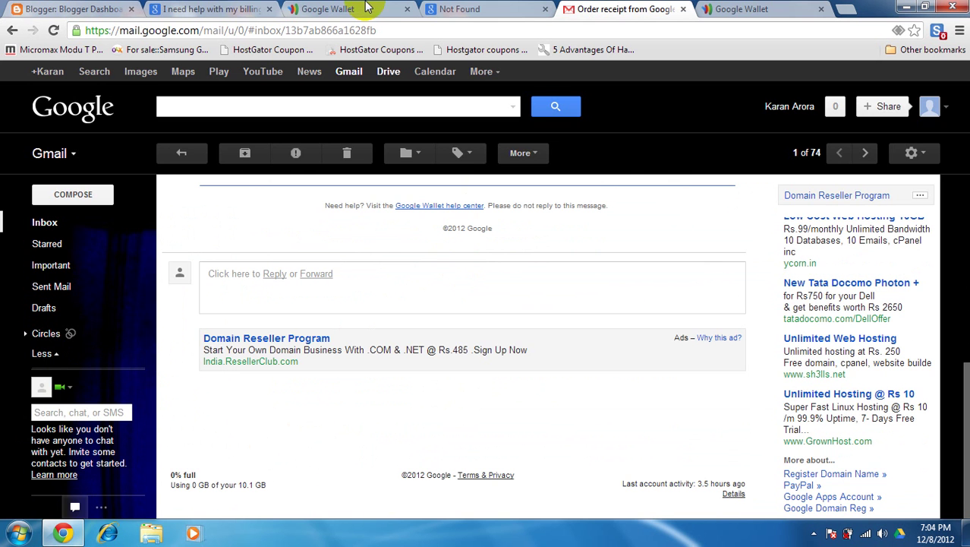
{"action": "left_click", "coordinate": [460, 10]}
{"action": "left_click", "coordinate": [545, 9]}
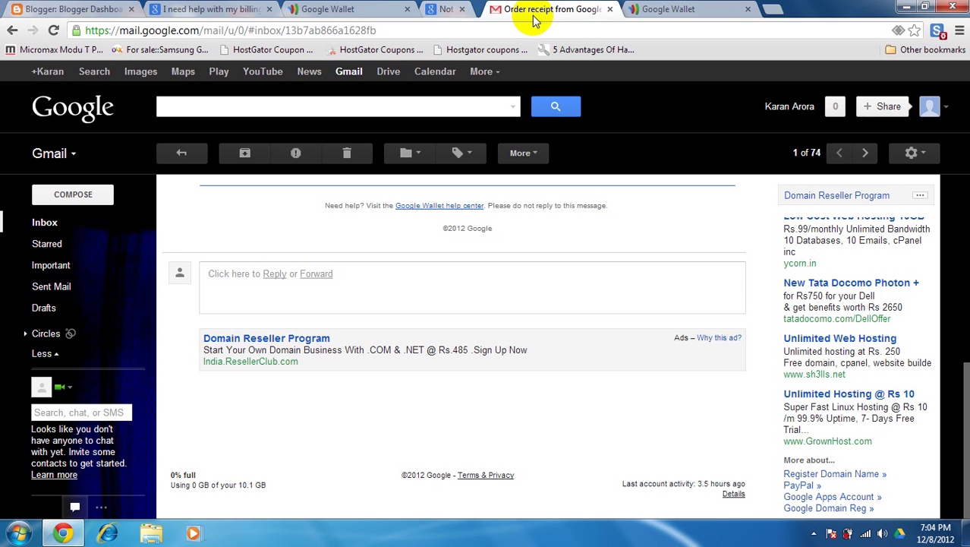
Step: Return to the Beetel Bite Blogger dashboard tab and open a new blank tab
{"action": "left_click", "coordinate": [70, 9]}
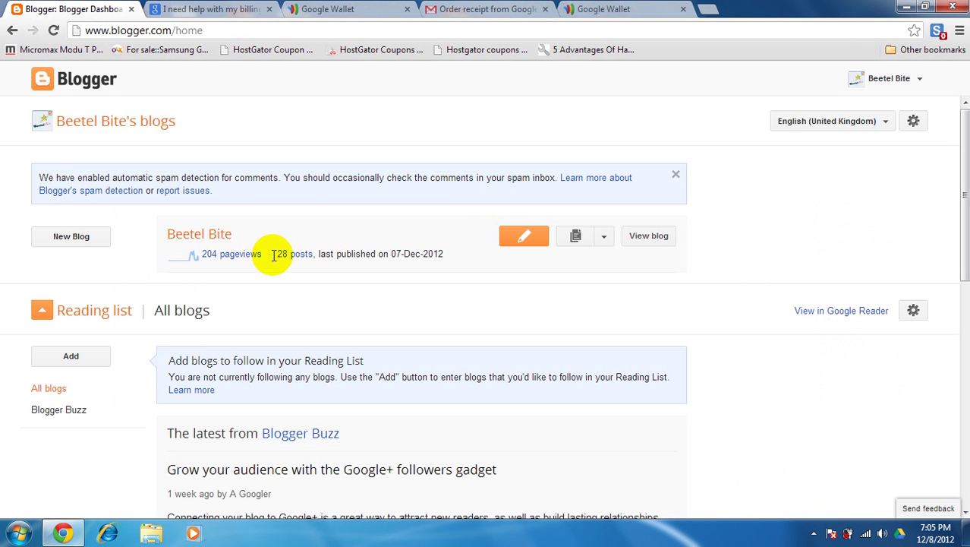
{"action": "left_click", "coordinate": [63, 533]}
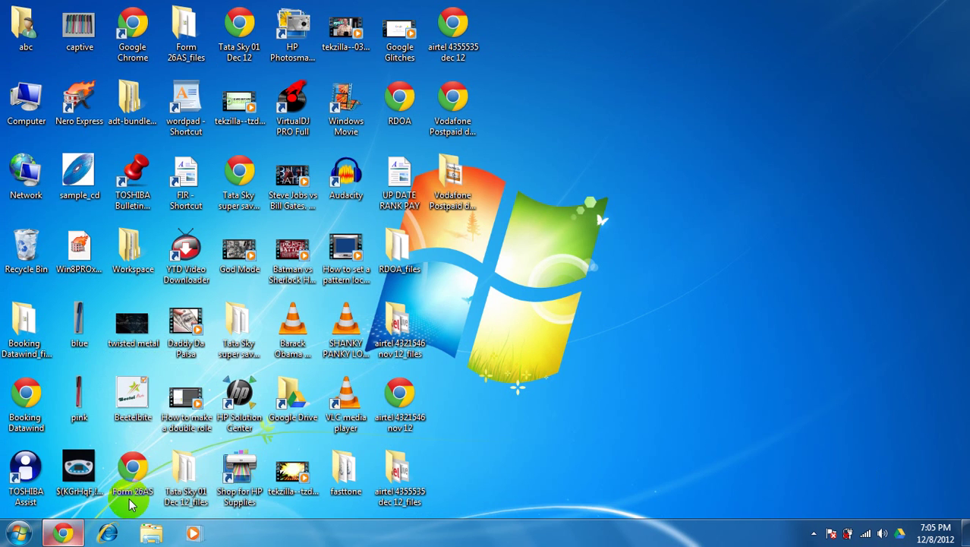
{"action": "left_click", "coordinate": [63, 533]}
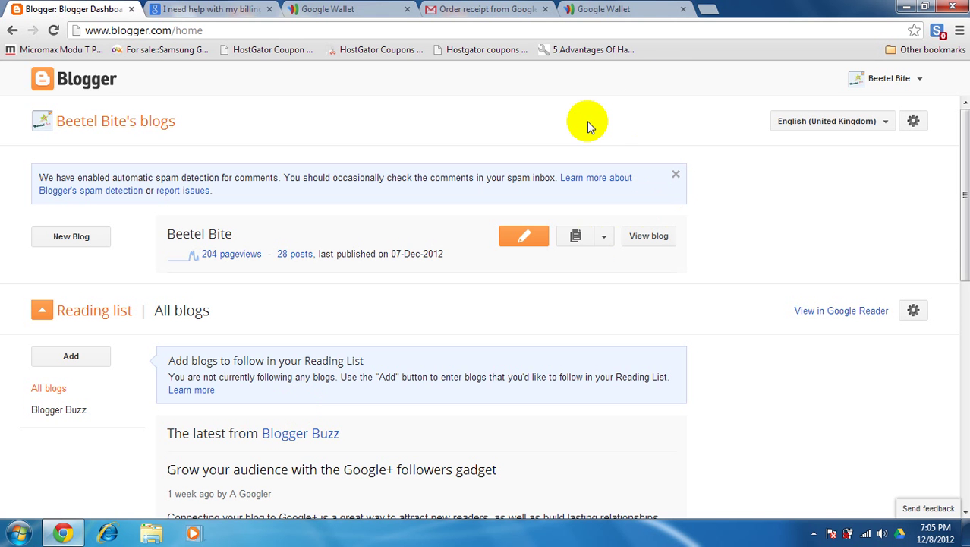
{"action": "left_click", "coordinate": [708, 9]}
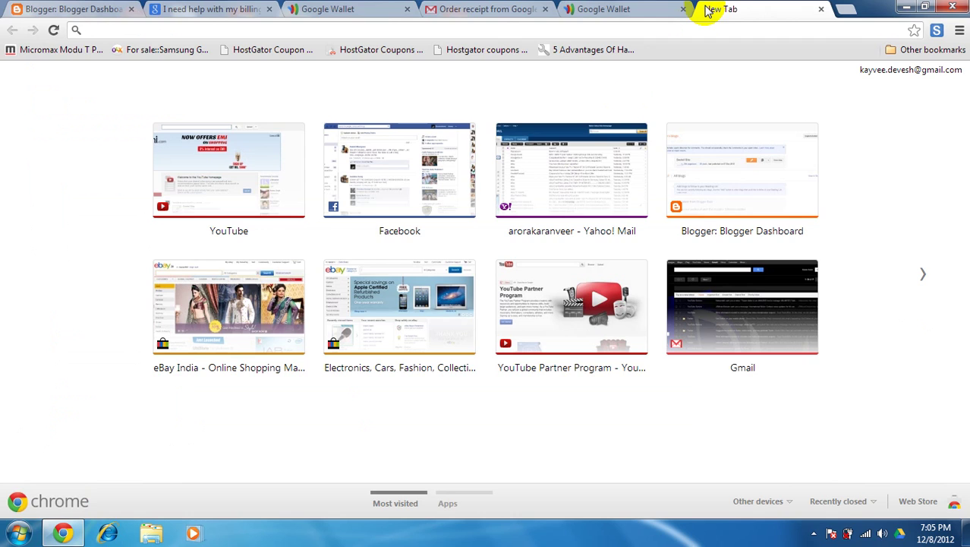
Step: Go to buysellads.com and navigate through Buy Ads to the Sell Ads publishers page
{"action": "type", "text": "buy"}
{"action": "key", "text": "Return"}
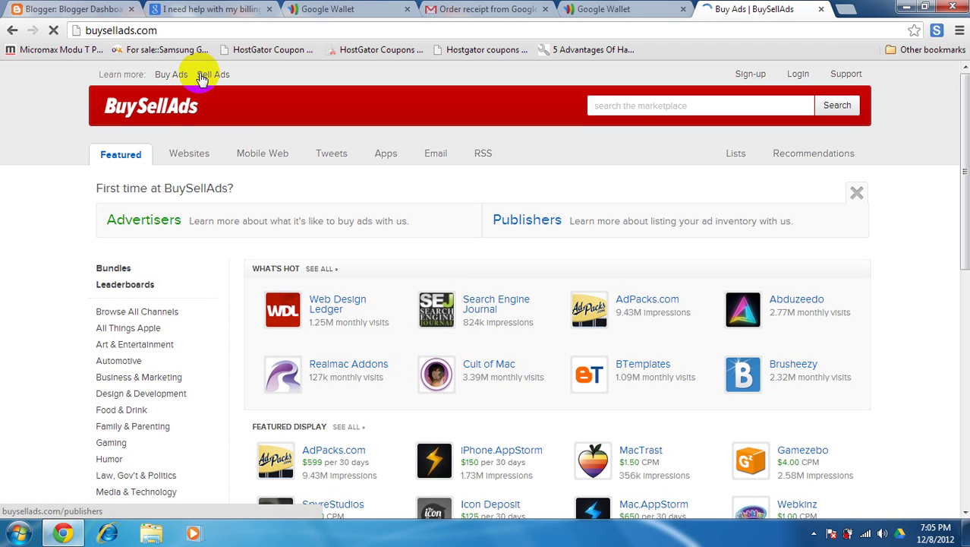
{"action": "left_click", "coordinate": [177, 78]}
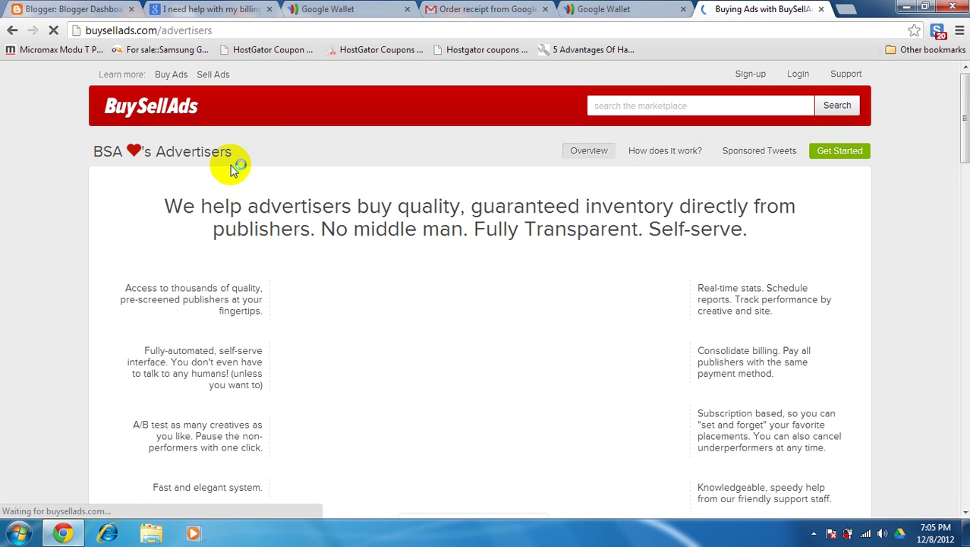
{"action": "left_click", "coordinate": [213, 76]}
{"action": "scroll", "coordinate": [279, 175], "scroll_direction": "down", "scroll_amount": 3}
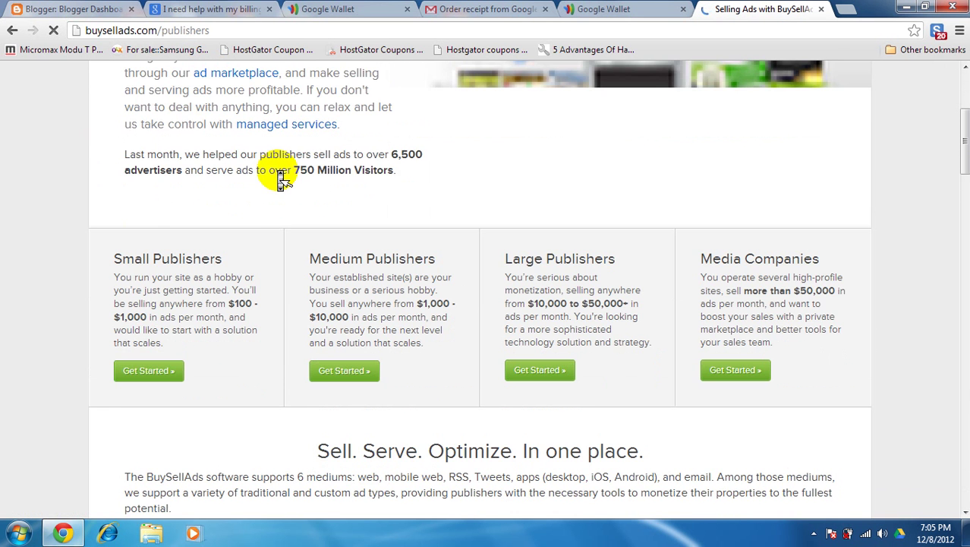
{"action": "scroll", "coordinate": [280, 176], "scroll_direction": "down", "scroll_amount": 2}
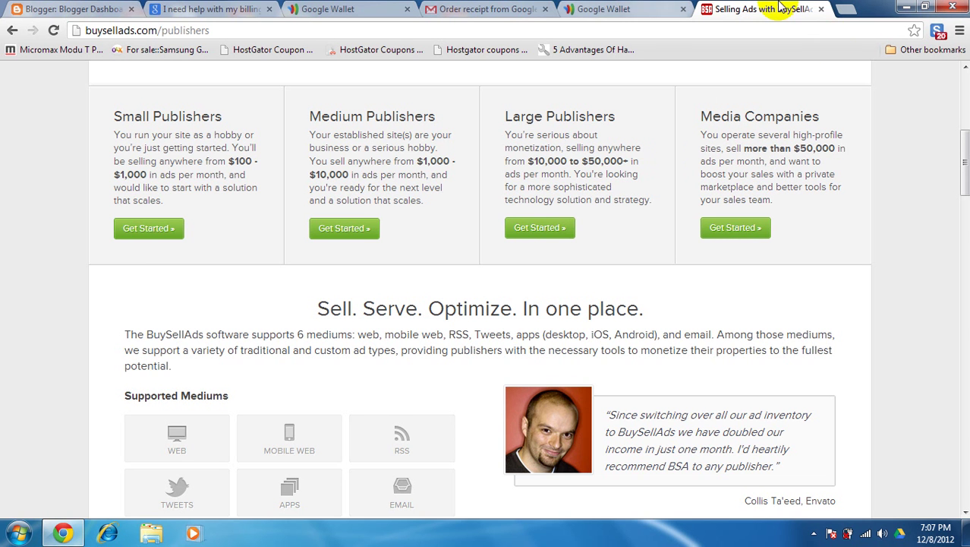
Step: Open the Google India home page (google.co.in) in a new browser tab
{"action": "left_click", "coordinate": [903, 7]}
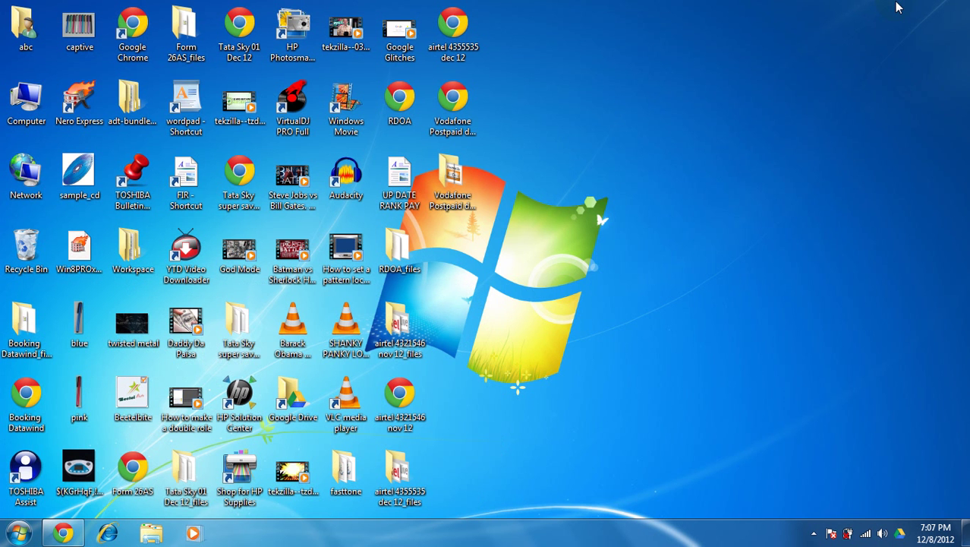
{"action": "left_click", "coordinate": [721, 126]}
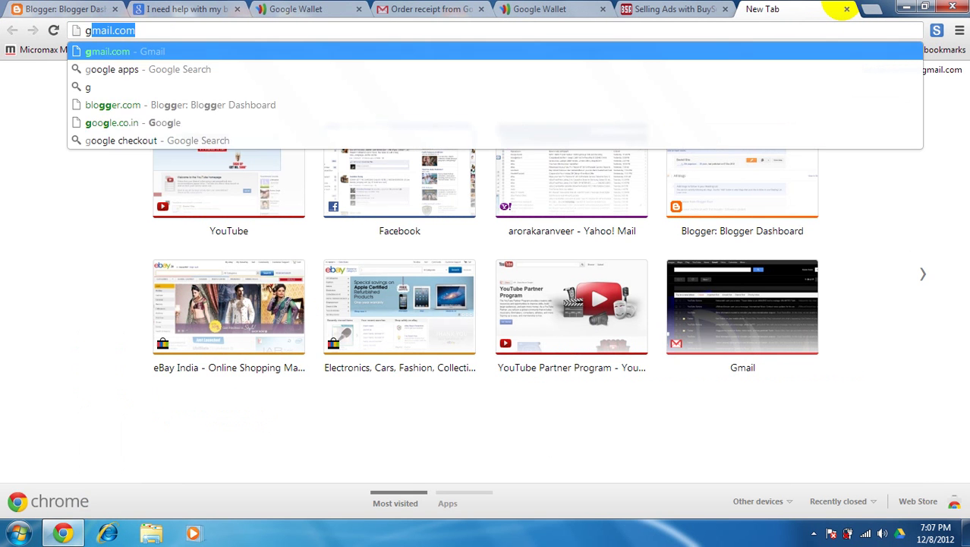
{"action": "key", "text": "Return"}
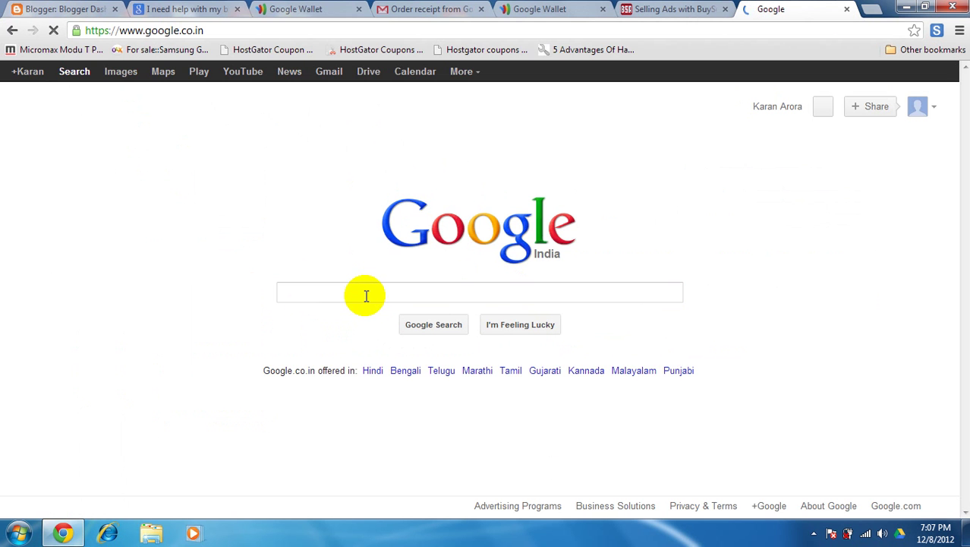
Step: Search for pctricked and scroll through its roughly 1,060 results
{"action": "type", "text": "pc"}
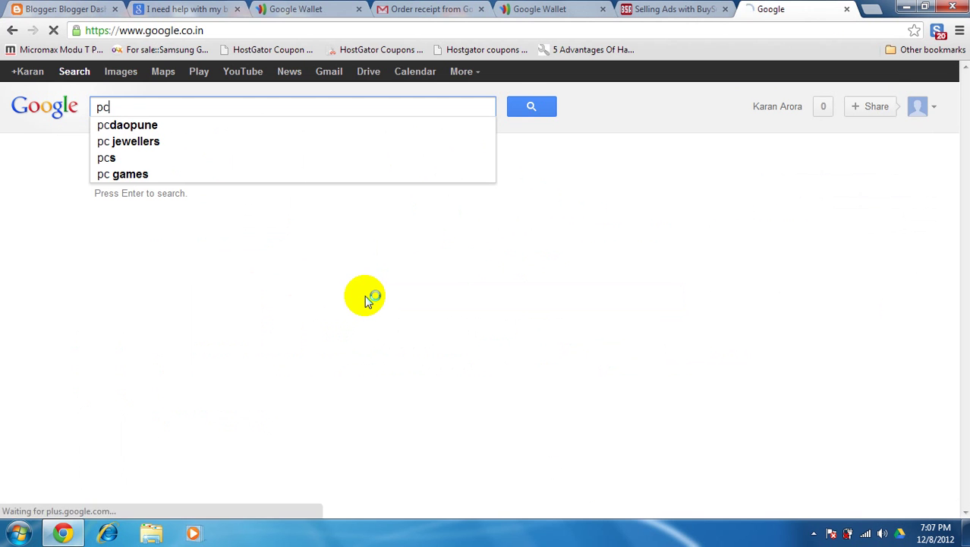
{"action": "type", "text": "trick"}
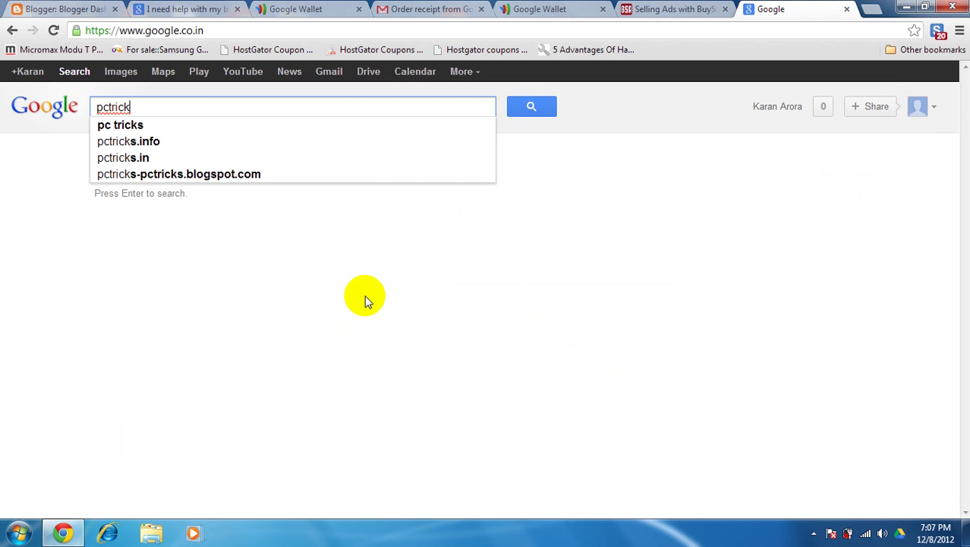
{"action": "type", "text": "ed"}
{"action": "key", "text": "Return"}
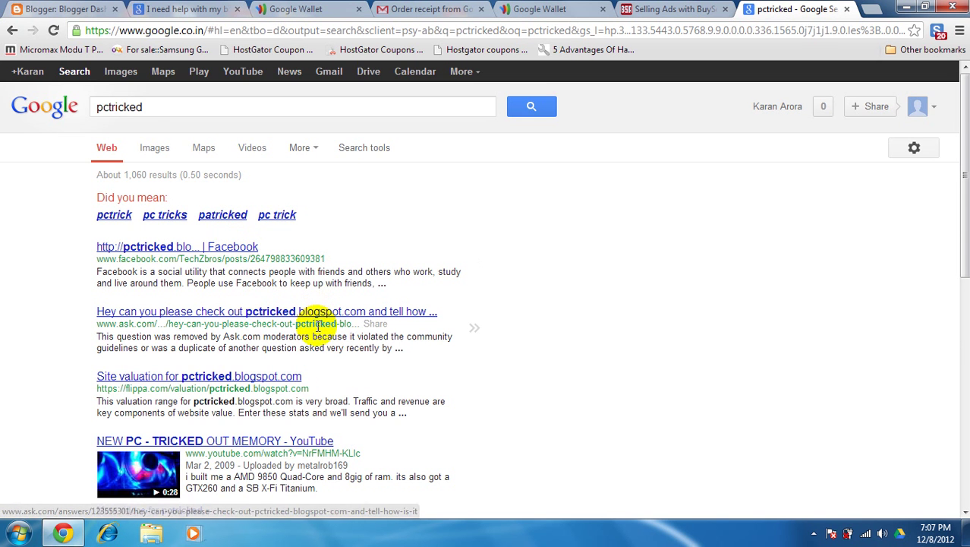
{"action": "scroll", "coordinate": [317, 318], "scroll_direction": "down", "scroll_amount": 2}
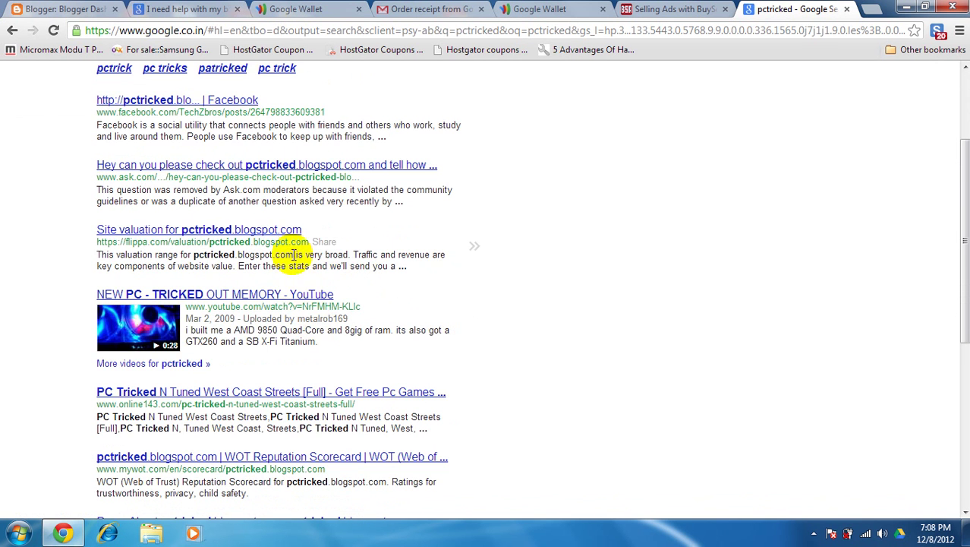
{"action": "scroll", "coordinate": [331, 268], "scroll_direction": "down", "scroll_amount": 2}
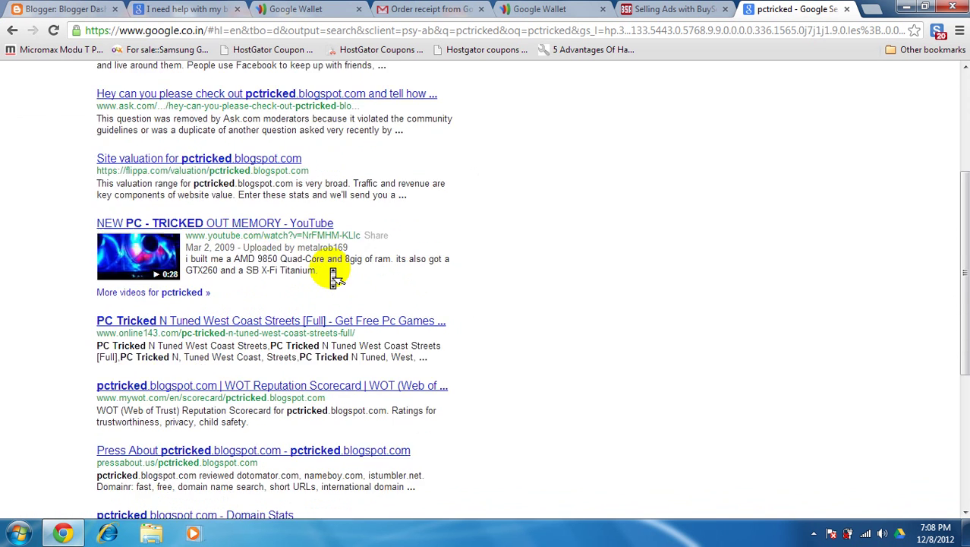
{"action": "scroll", "coordinate": [335, 278], "scroll_direction": "down", "scroll_amount": 1}
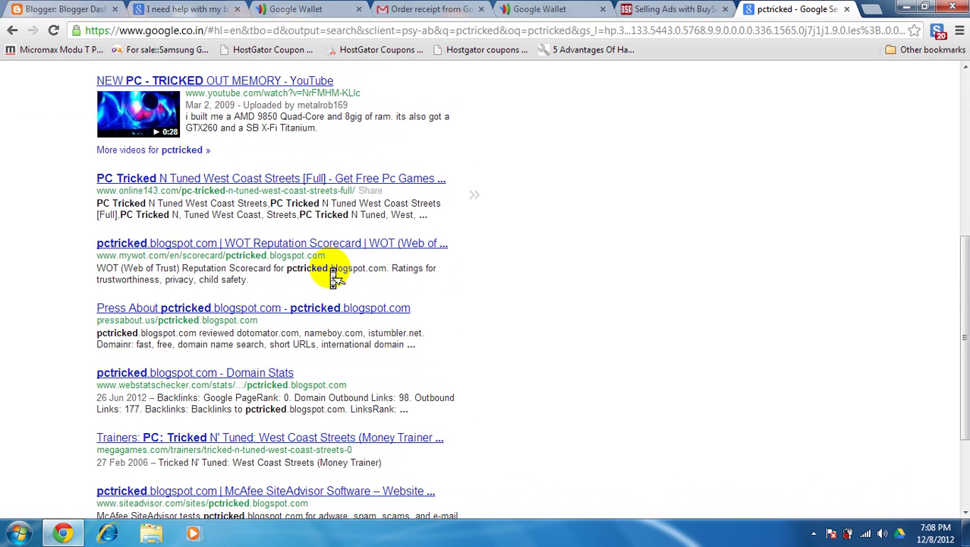
{"action": "scroll", "coordinate": [335, 278], "scroll_direction": "down", "scroll_amount": 2}
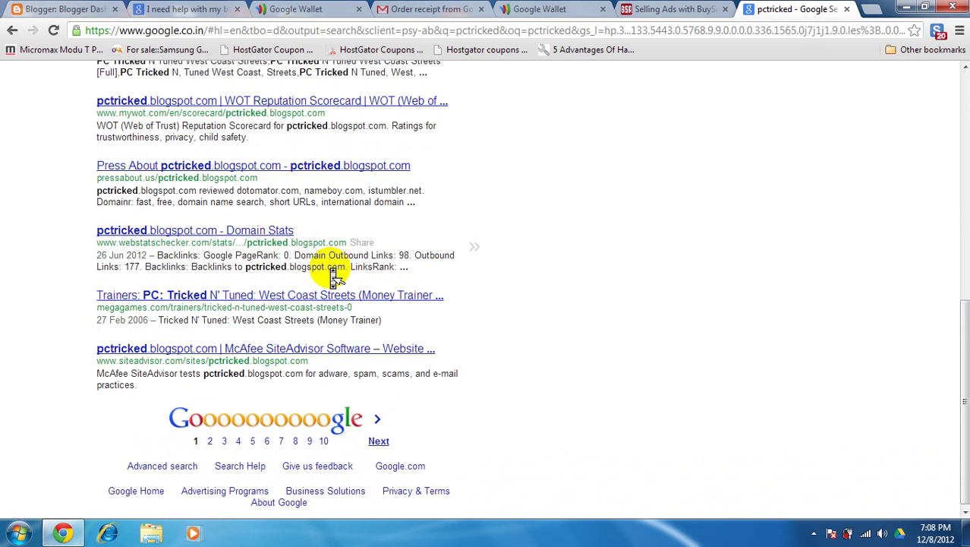
{"action": "scroll", "coordinate": [335, 278], "scroll_direction": "up", "scroll_amount": 7}
{"action": "left_click", "coordinate": [238, 104]}
Step: Change the query to 'pctricked blogspot', giving about 719 results, then select the whole query
{"action": "type", "text": ".blog"}
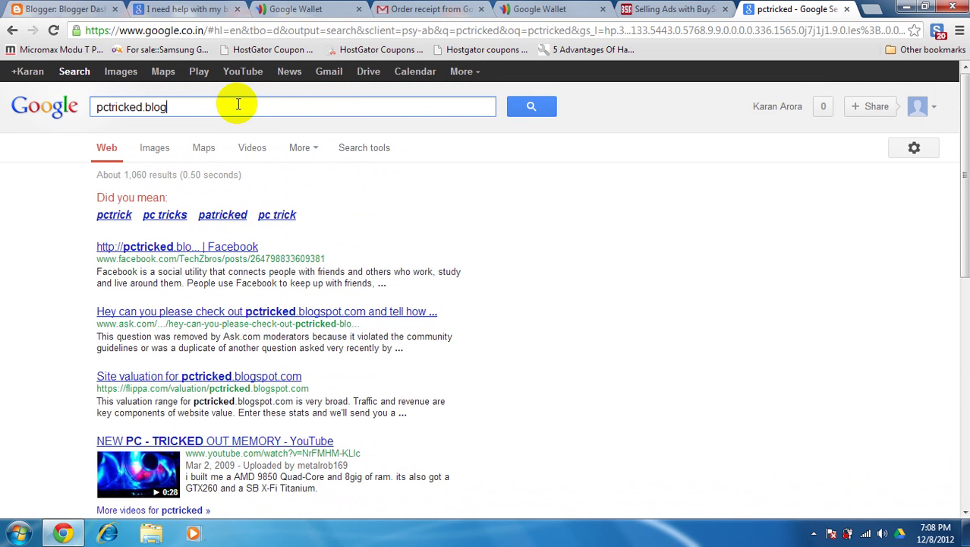
{"action": "type", "text": "spot"}
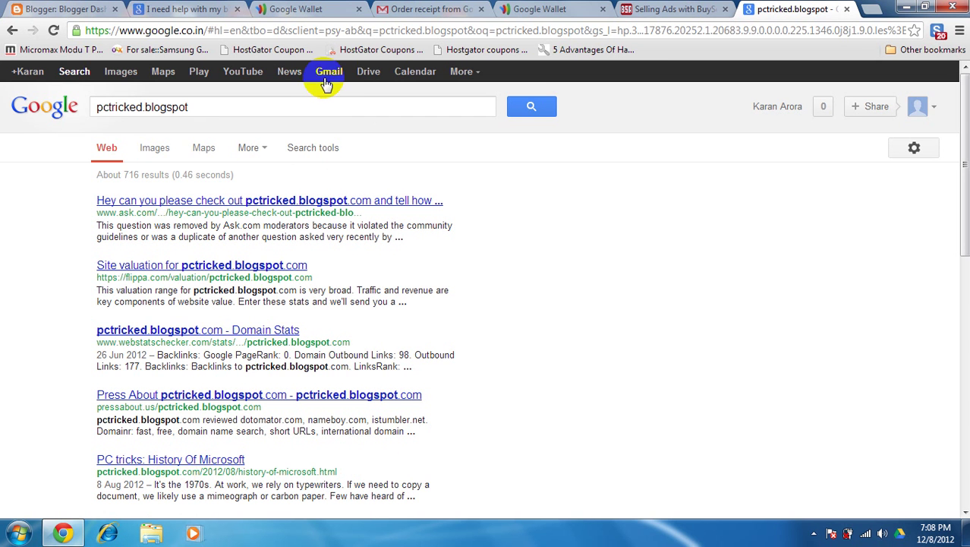
{"action": "left_click", "coordinate": [284, 102]}
{"action": "left_click_drag", "start_coordinate": [282, 102], "coordinate": [91, 135]}
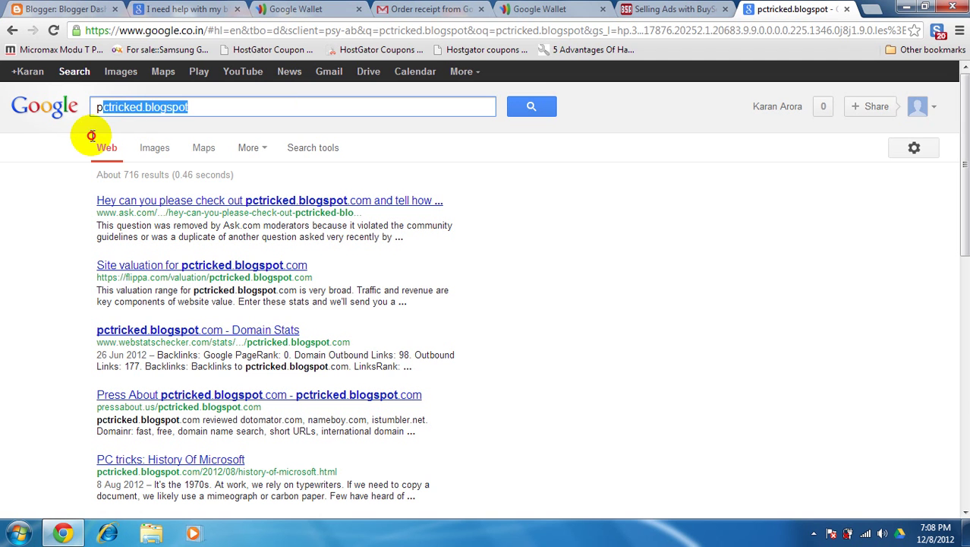
{"action": "left_click", "coordinate": [148, 107]}
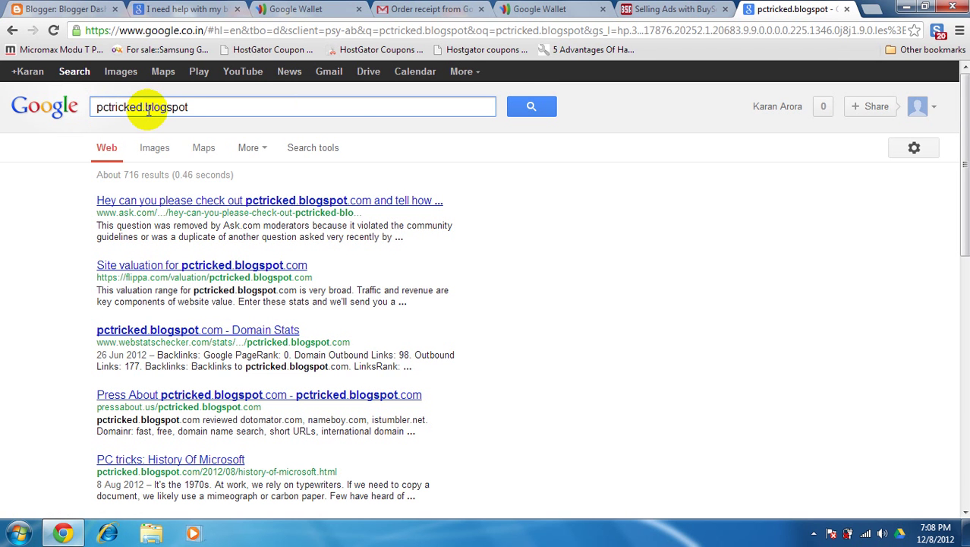
{"action": "key", "text": "BackSpace"}
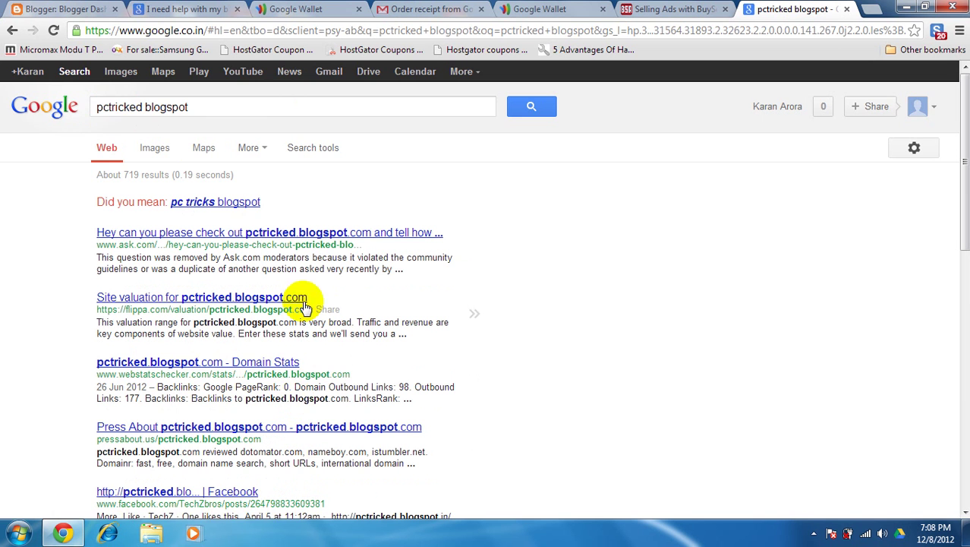
{"action": "left_click_drag", "start_coordinate": [220, 106], "coordinate": [4, 110]}
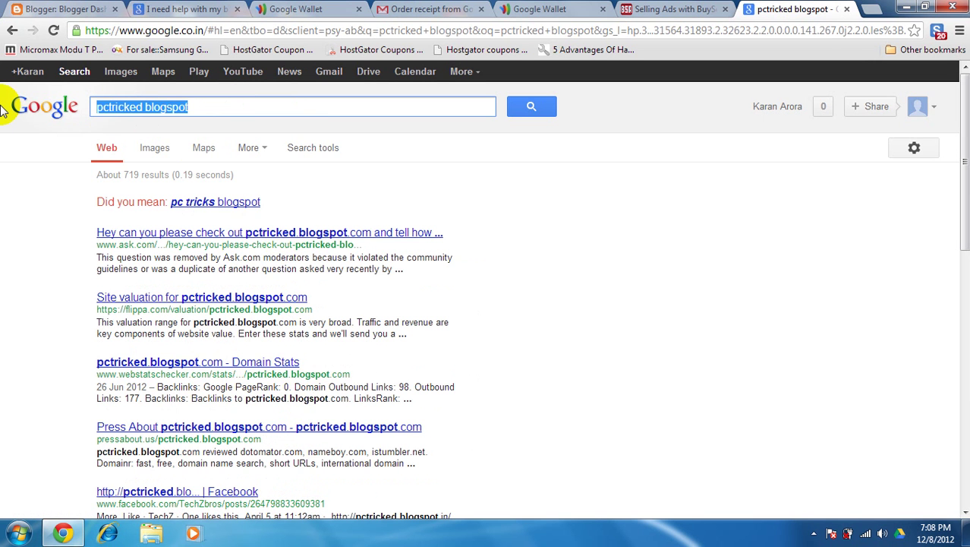
Step: Search for engadget, returning about 50,900,000 results led by Engadget's site and Google+ page
{"action": "type", "text": "en"}
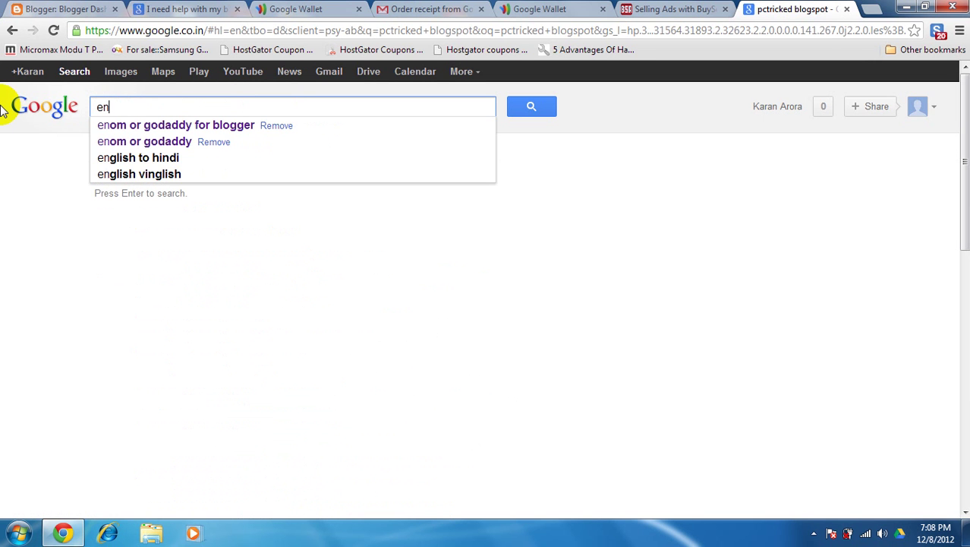
{"action": "type", "text": "ga"}
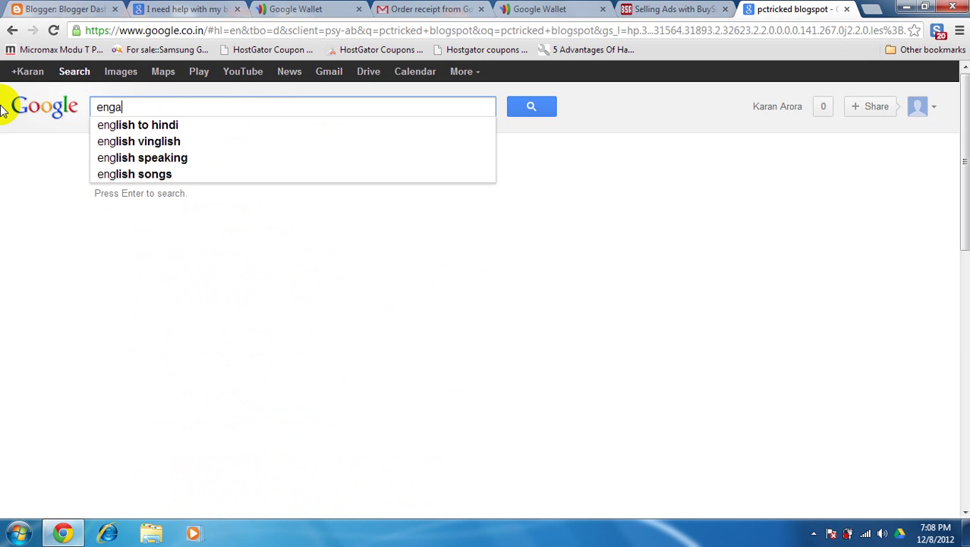
{"action": "key", "text": "Return"}
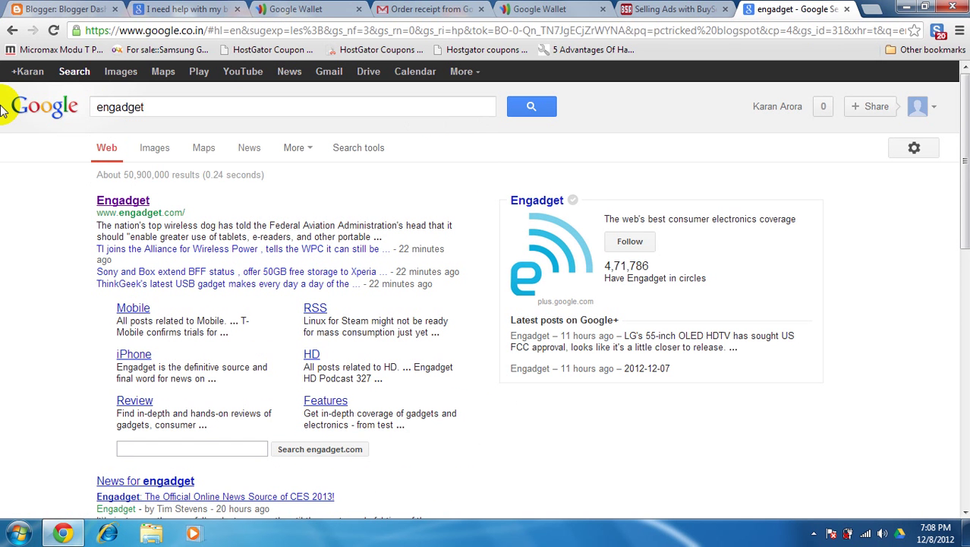